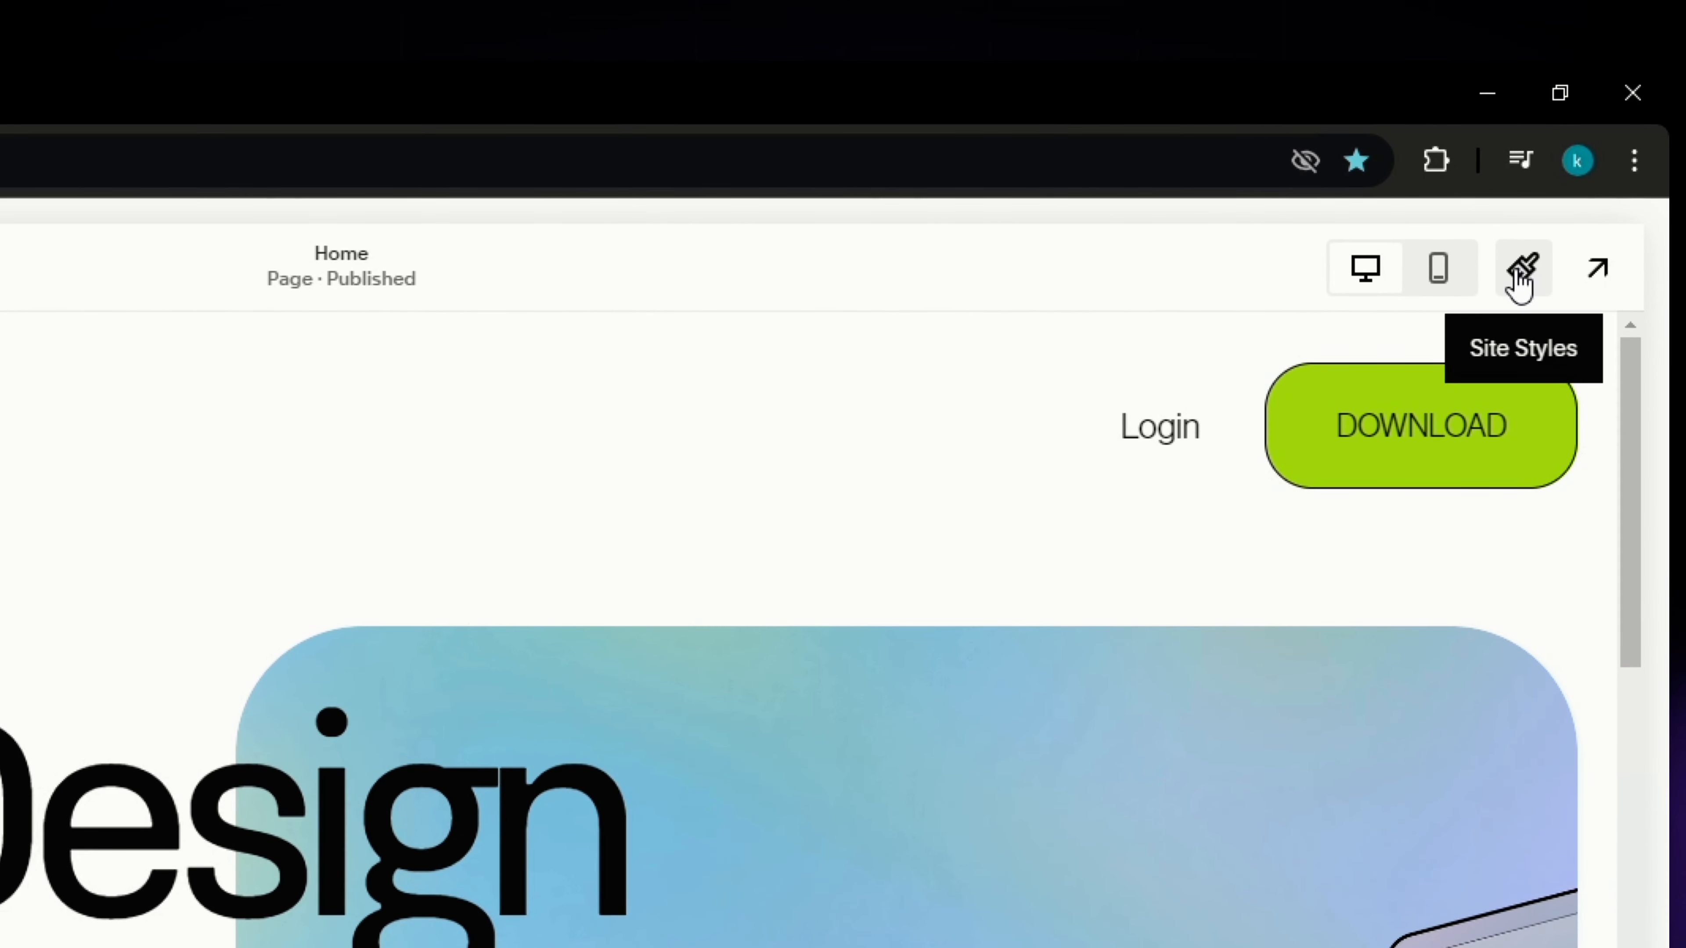
Step: Open the site-wide font styles, try a base size of 23 px and restore it to 22 px
click(1520, 276)
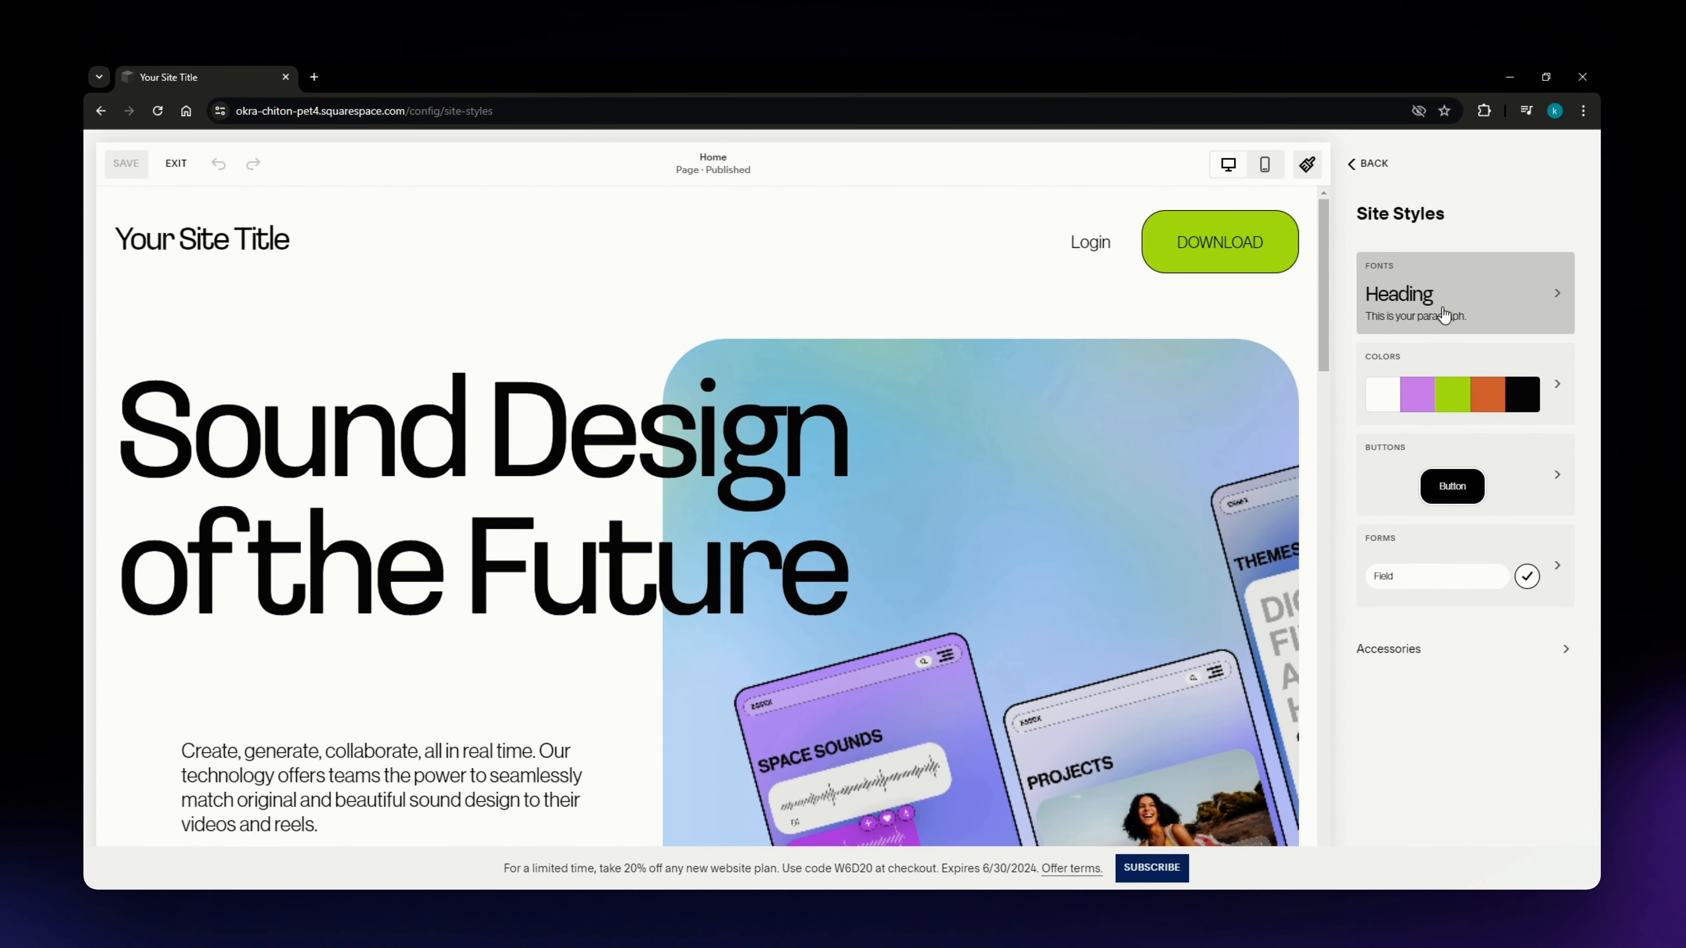
click(1444, 313)
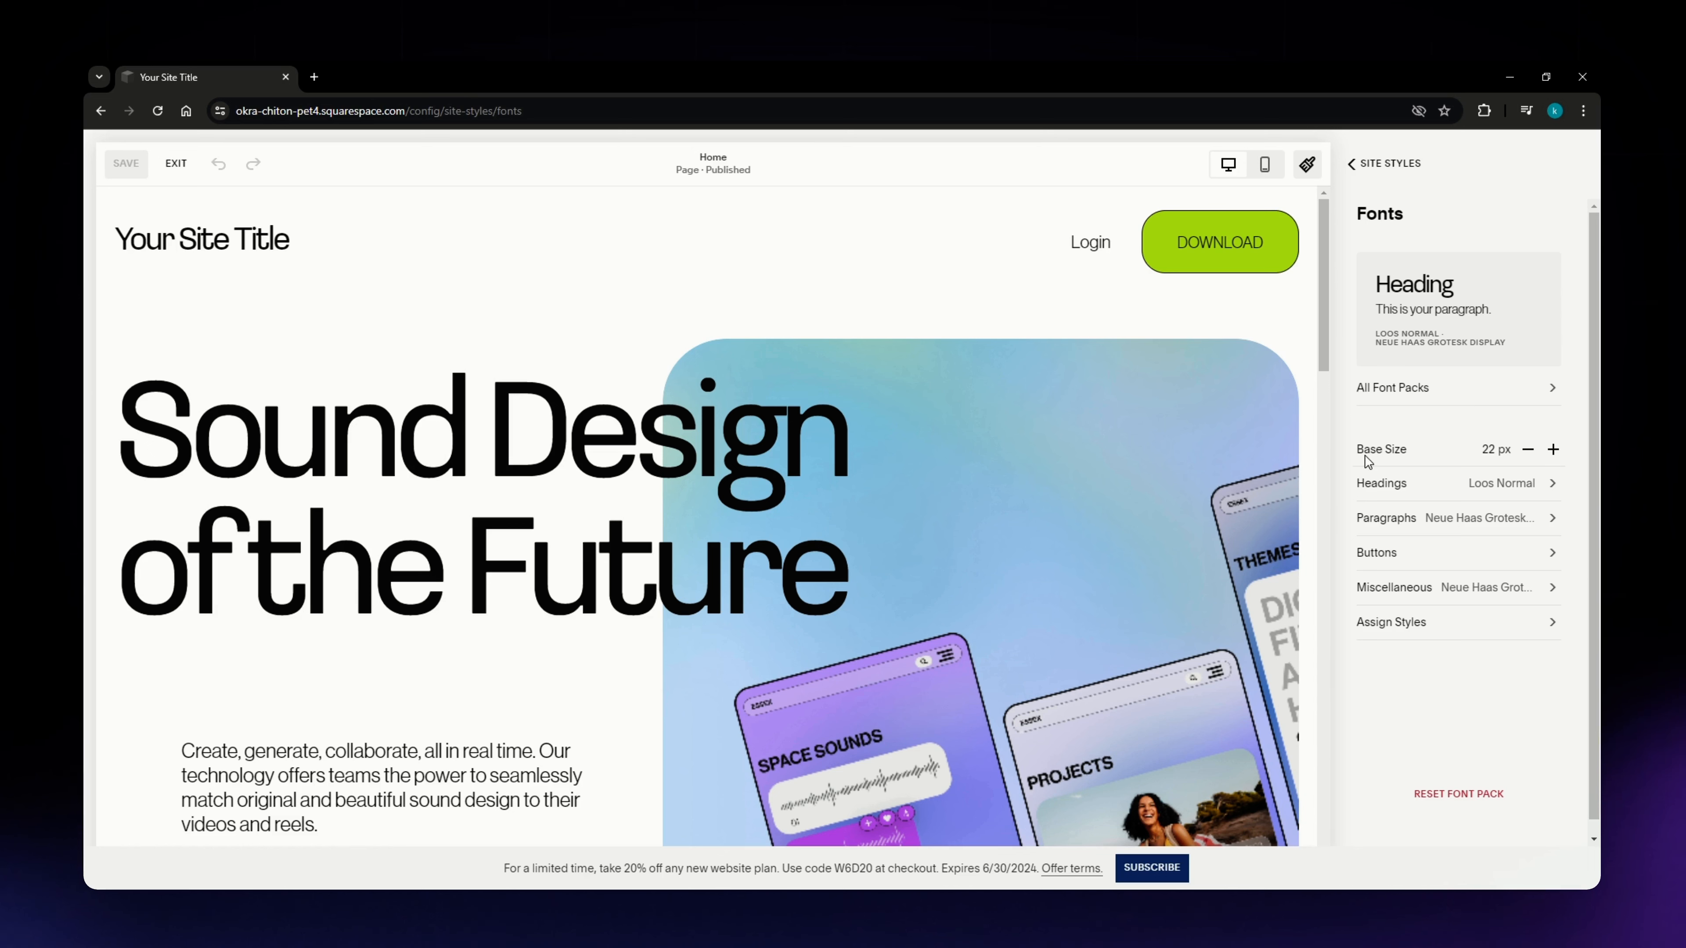
click(1552, 451)
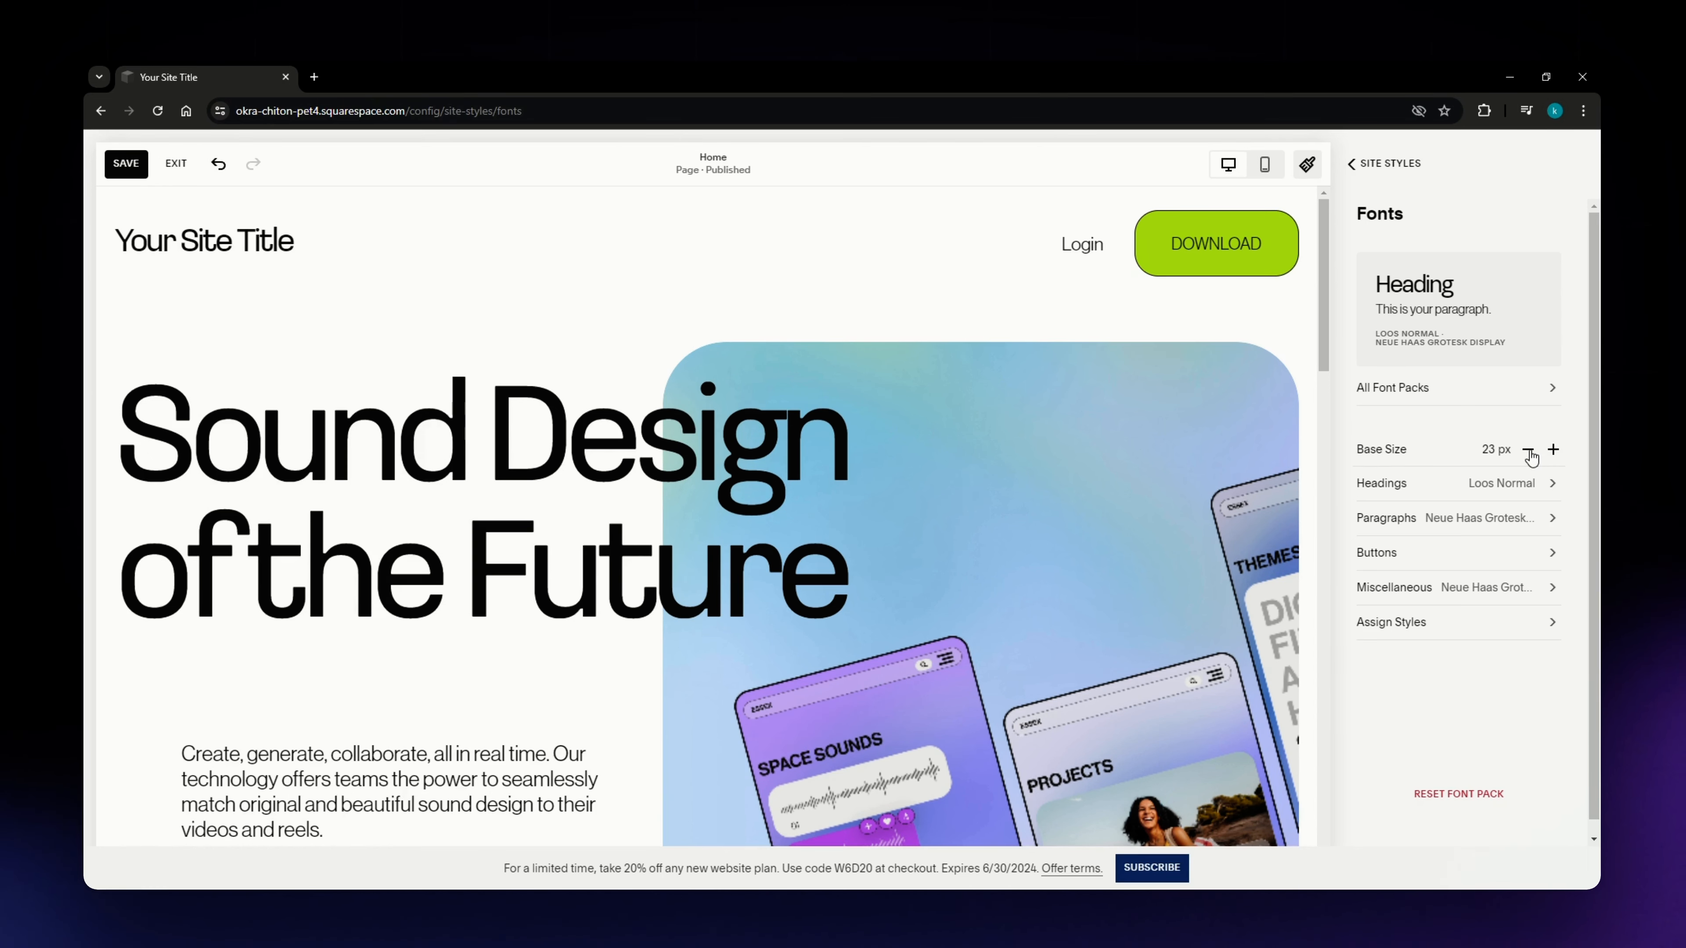
click(1529, 451)
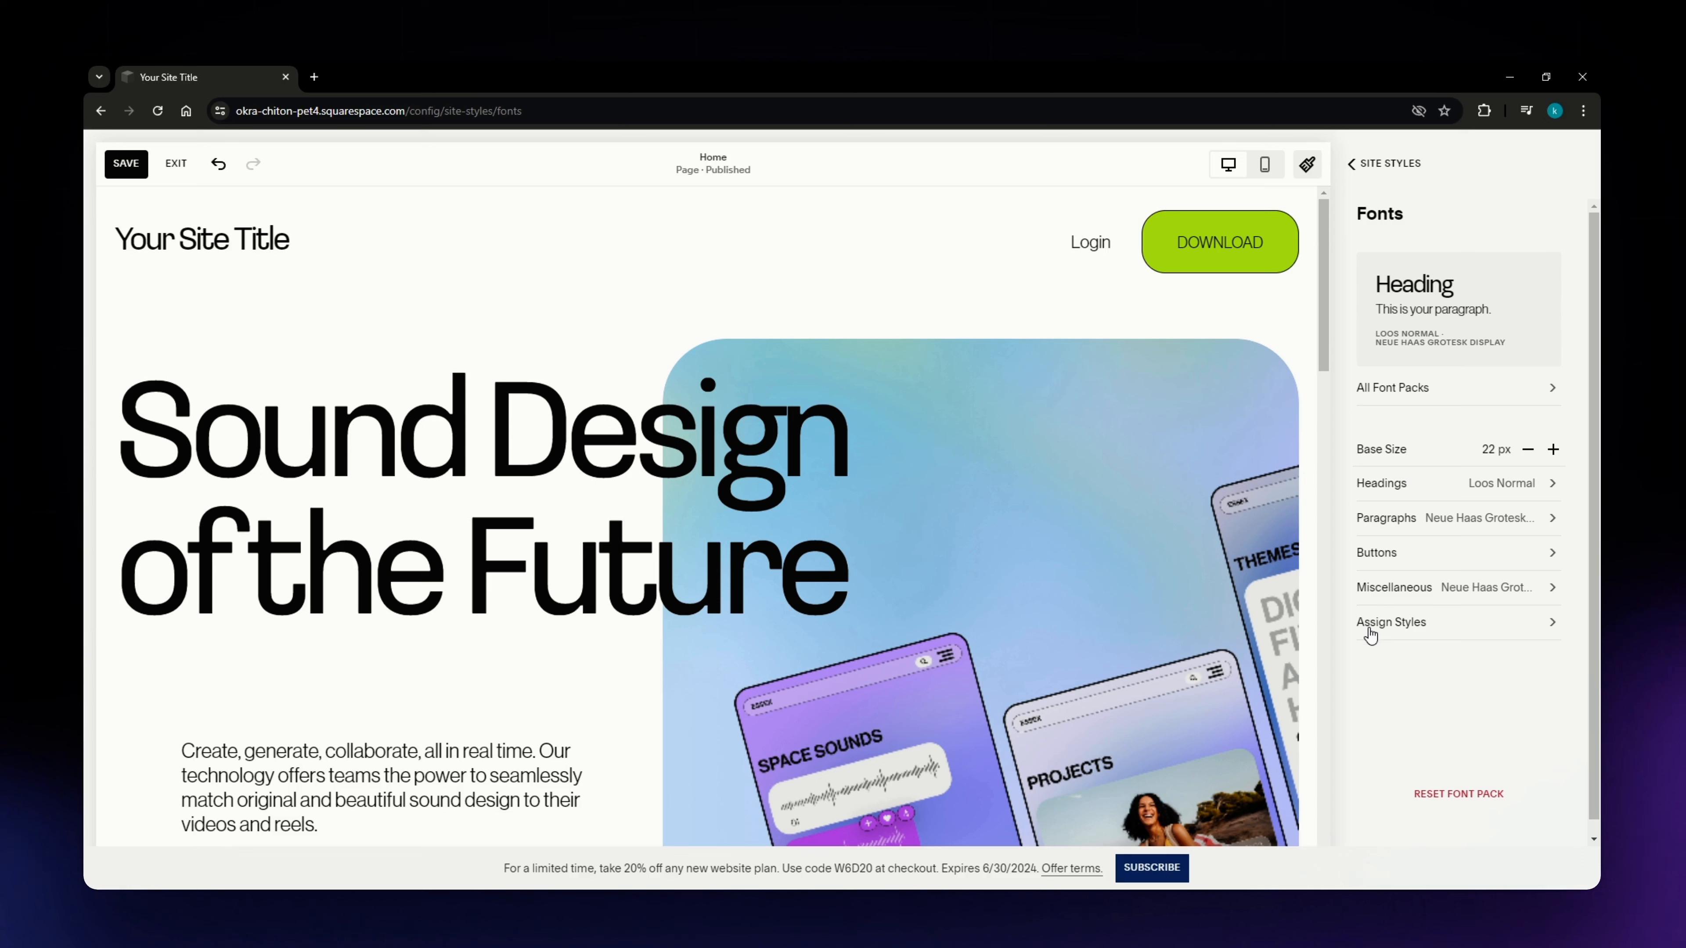
Step: Apply the Work Sans font pack from the sans-serif collection to the whole site and return to the page
click(1468, 285)
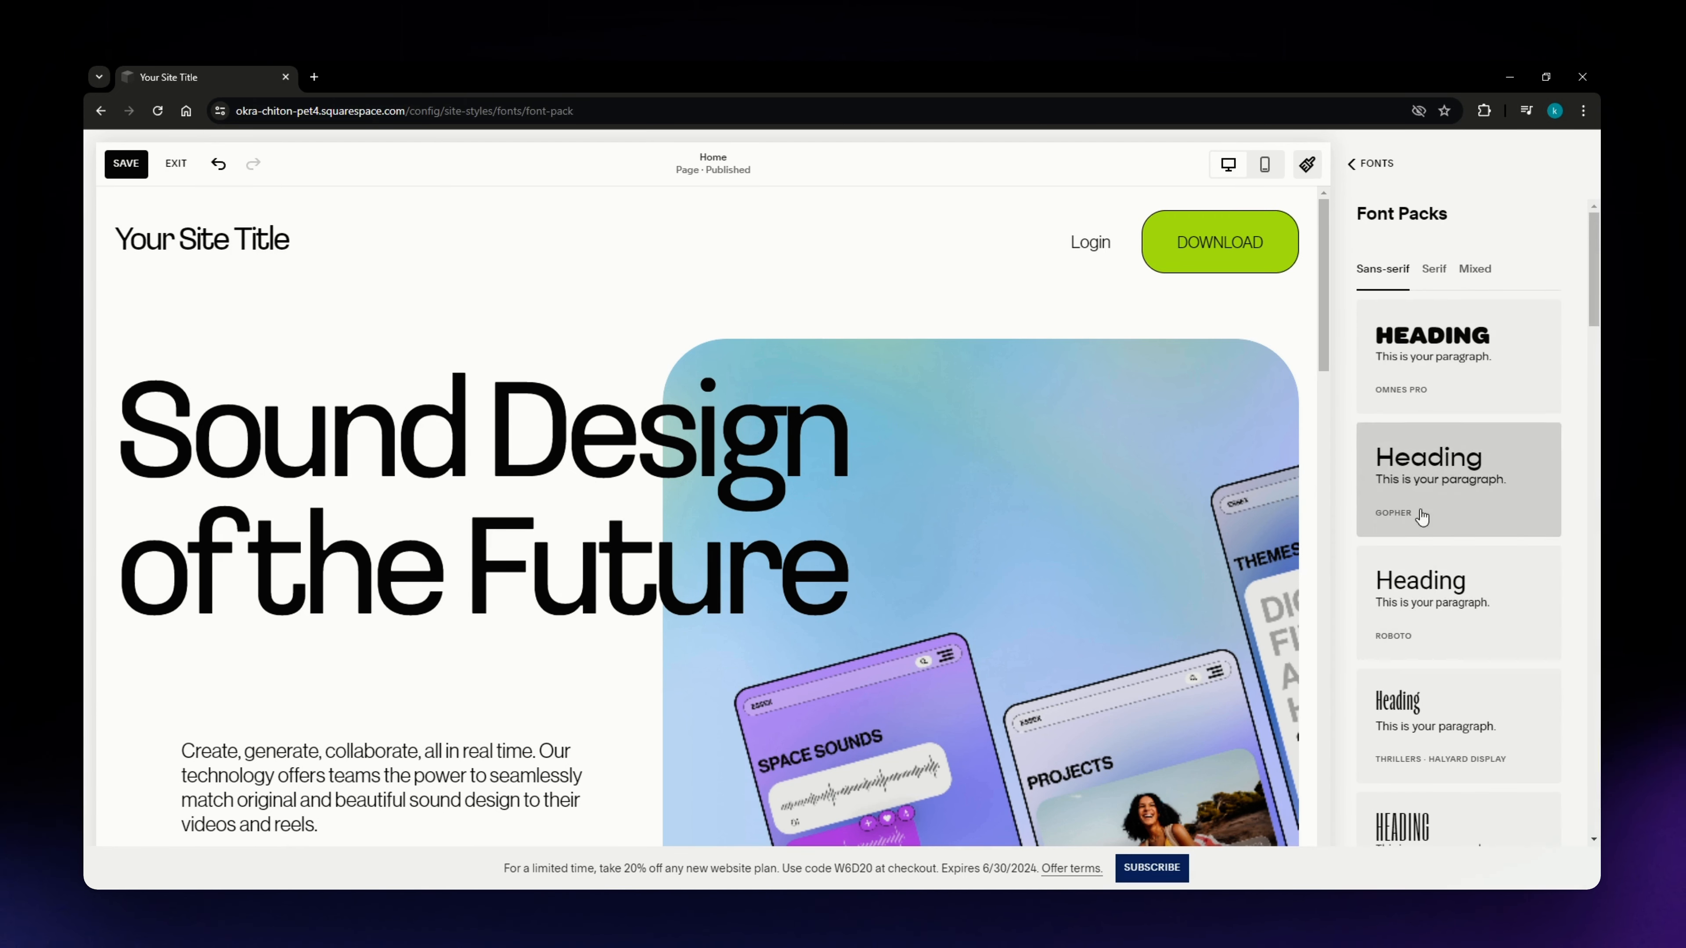
click(1435, 277)
click(1474, 270)
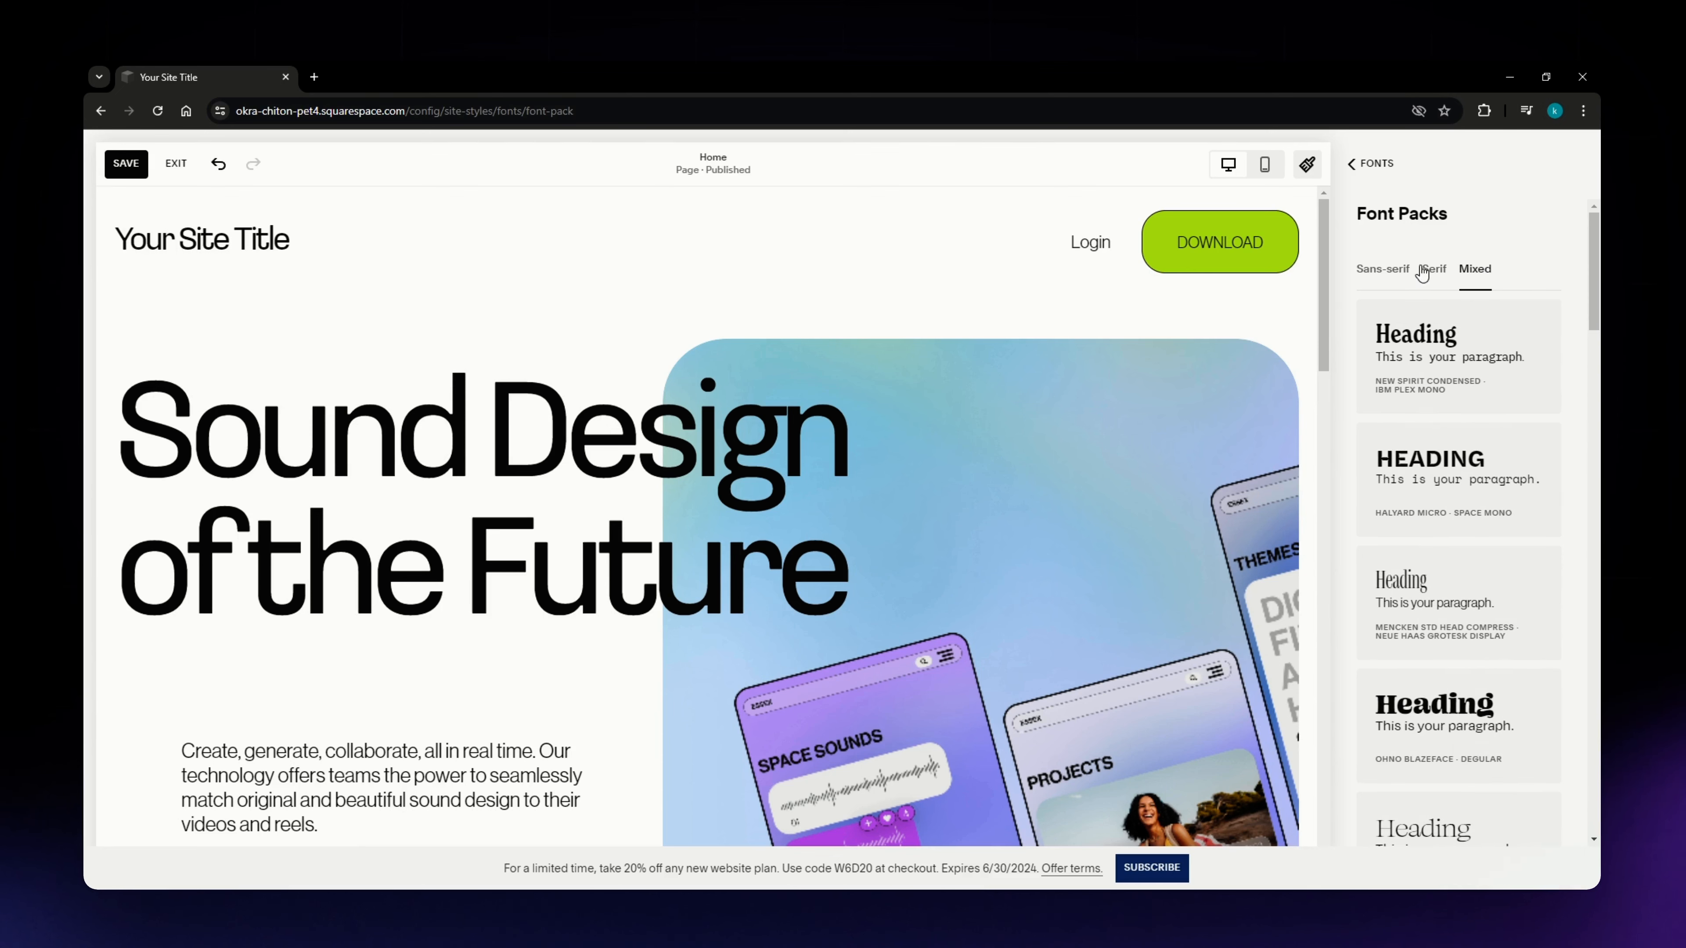
click(1386, 269)
scroll(1462, 497, down, 5)
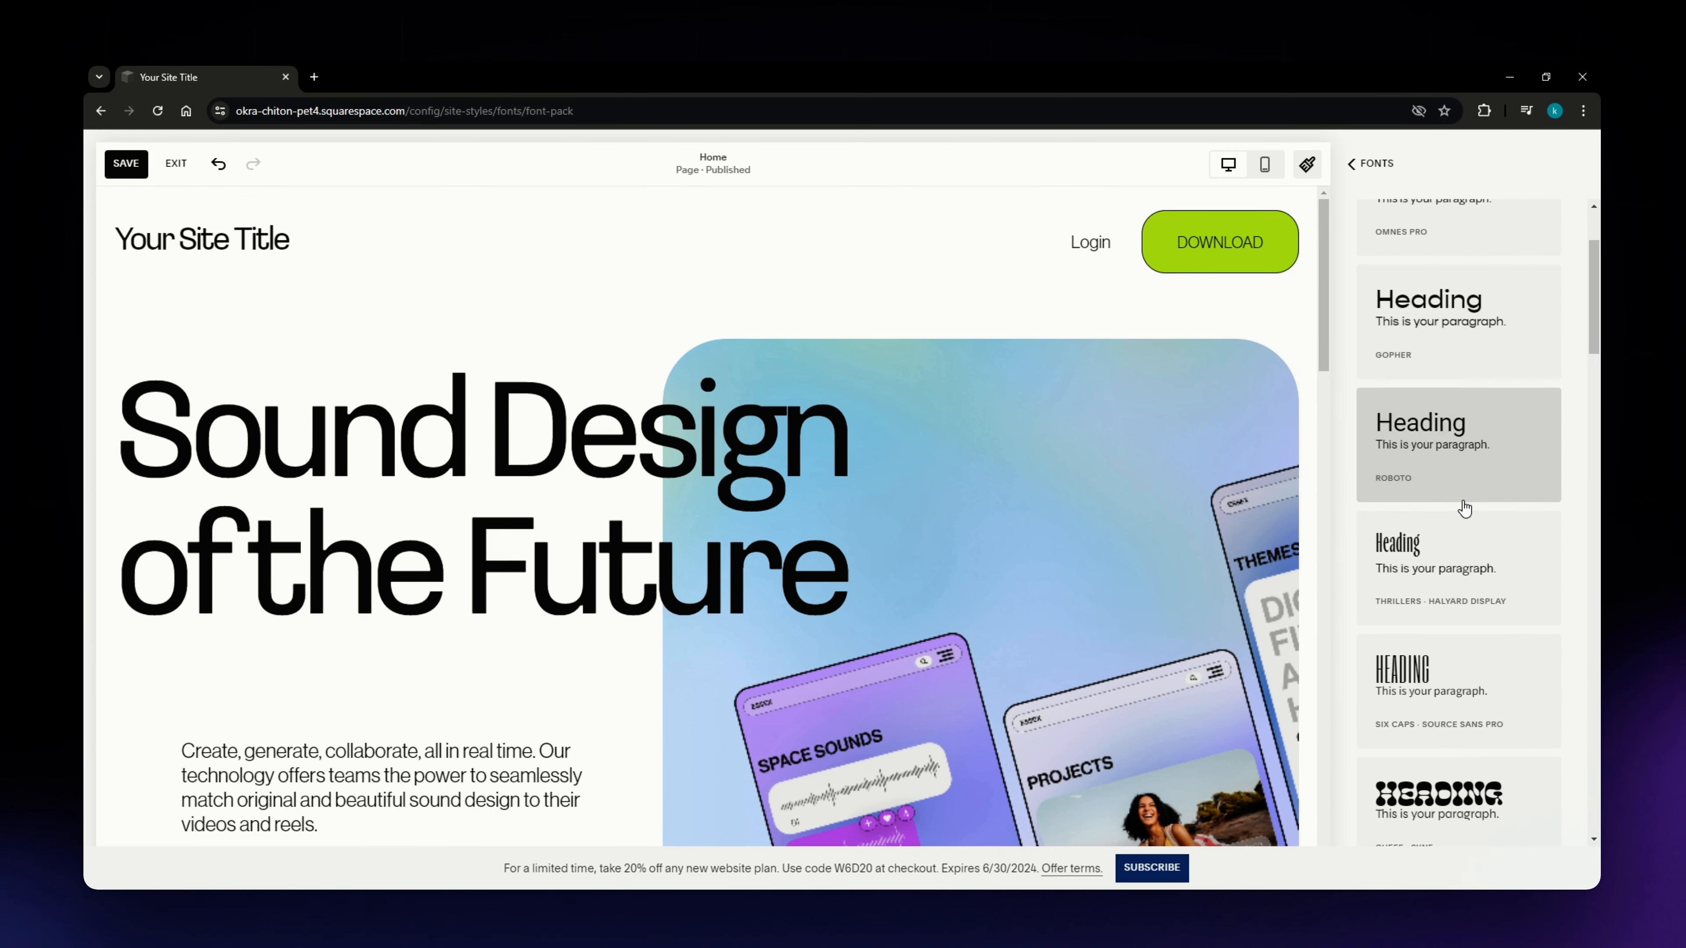
scroll(1465, 508, down, 5)
scroll(1465, 508, up, 8)
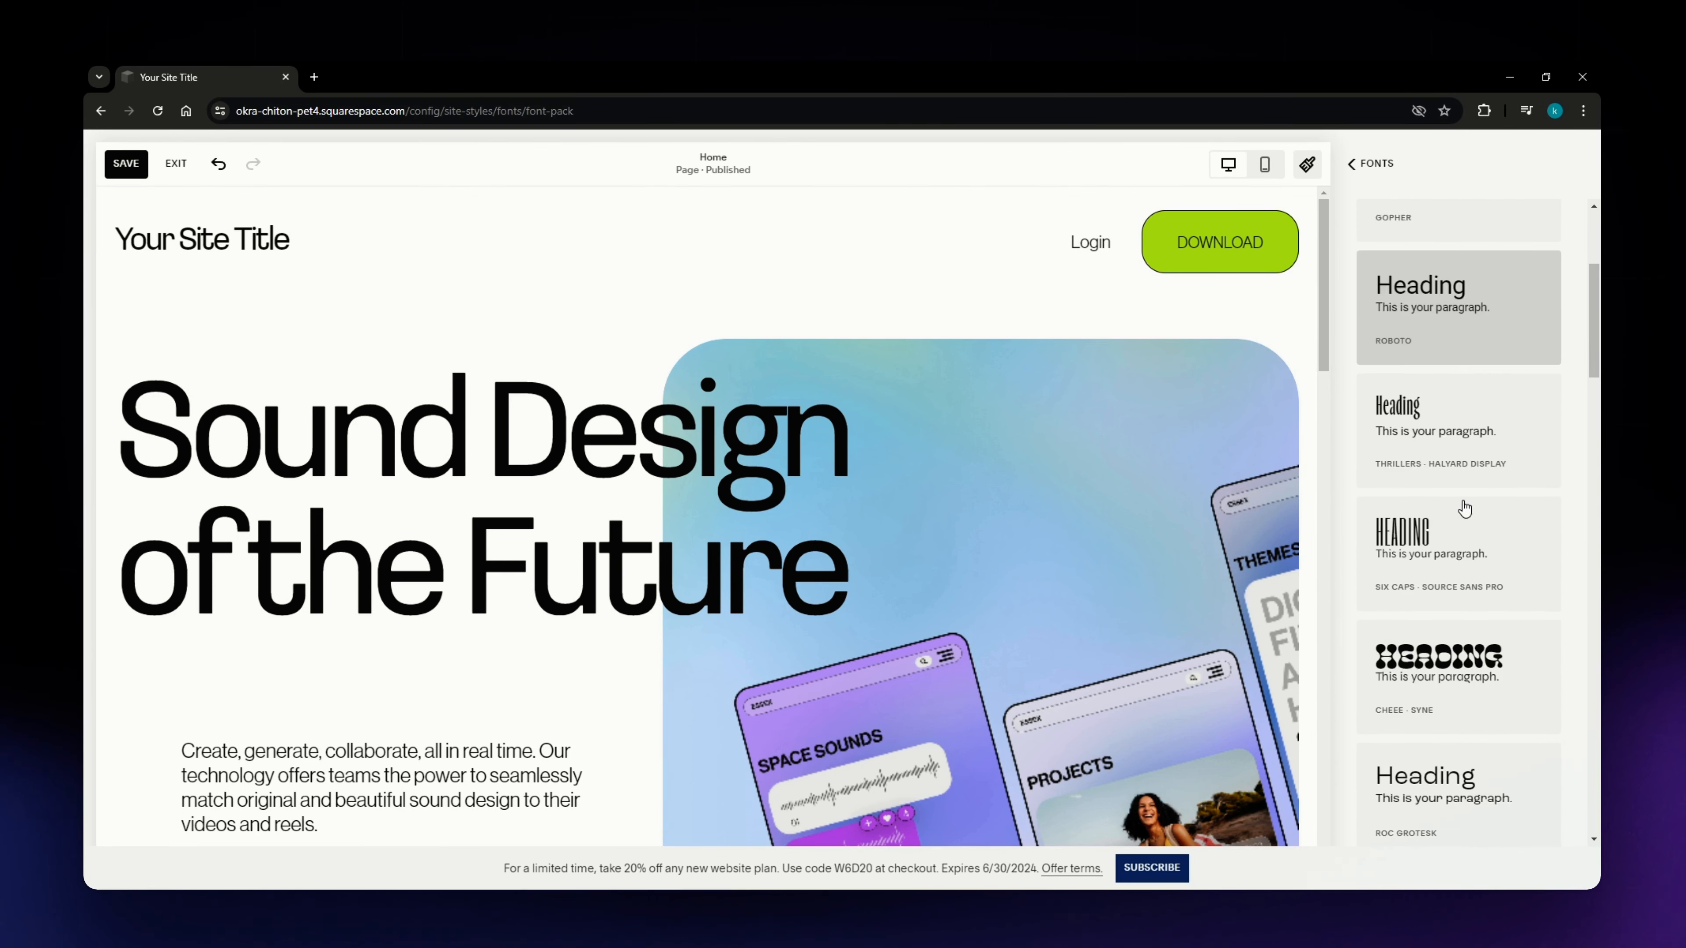
scroll(1465, 508, down, 5)
scroll(1454, 458, down, 3)
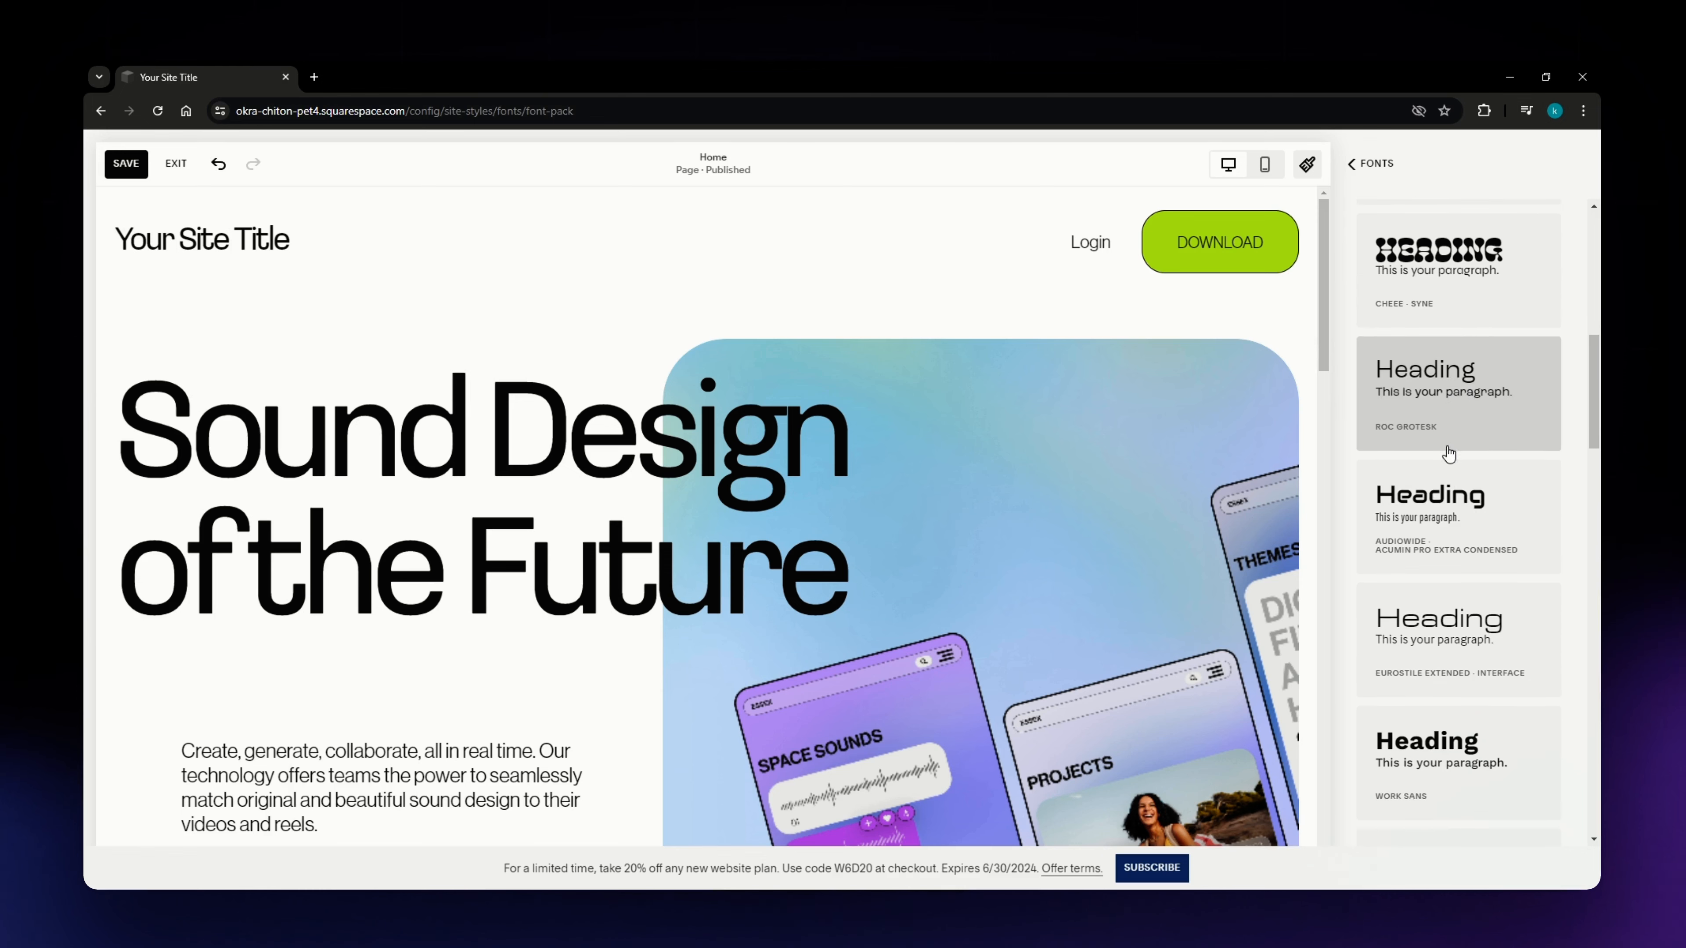
click(1420, 598)
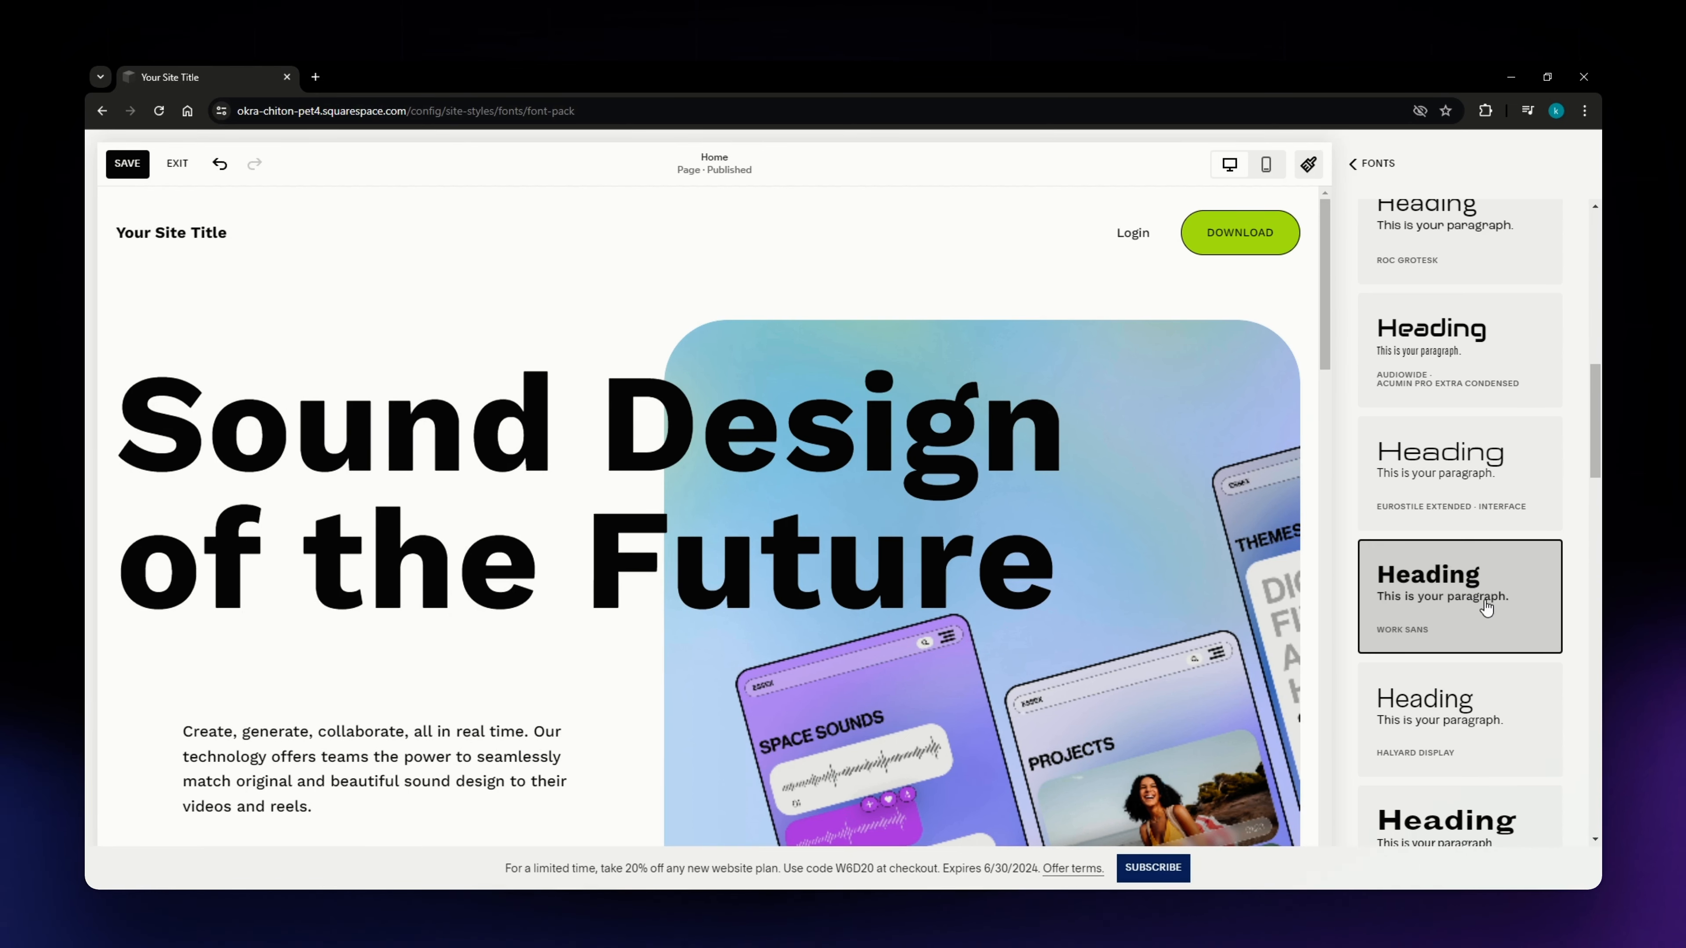
scroll(1486, 607, up, 15)
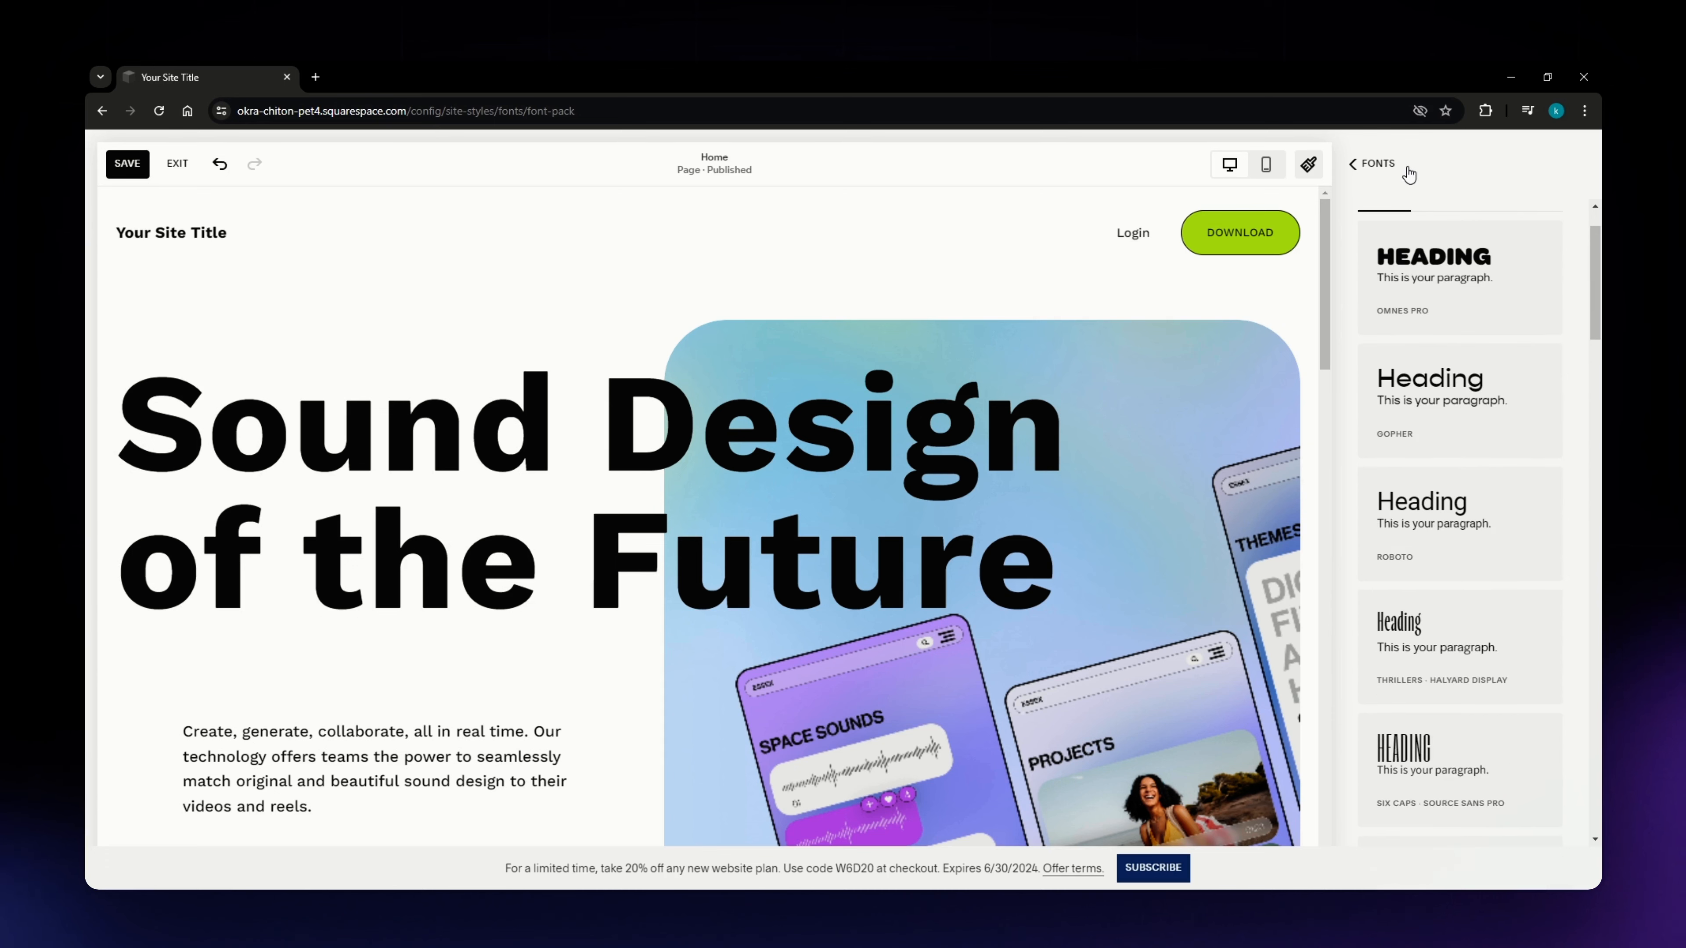
click(1358, 164)
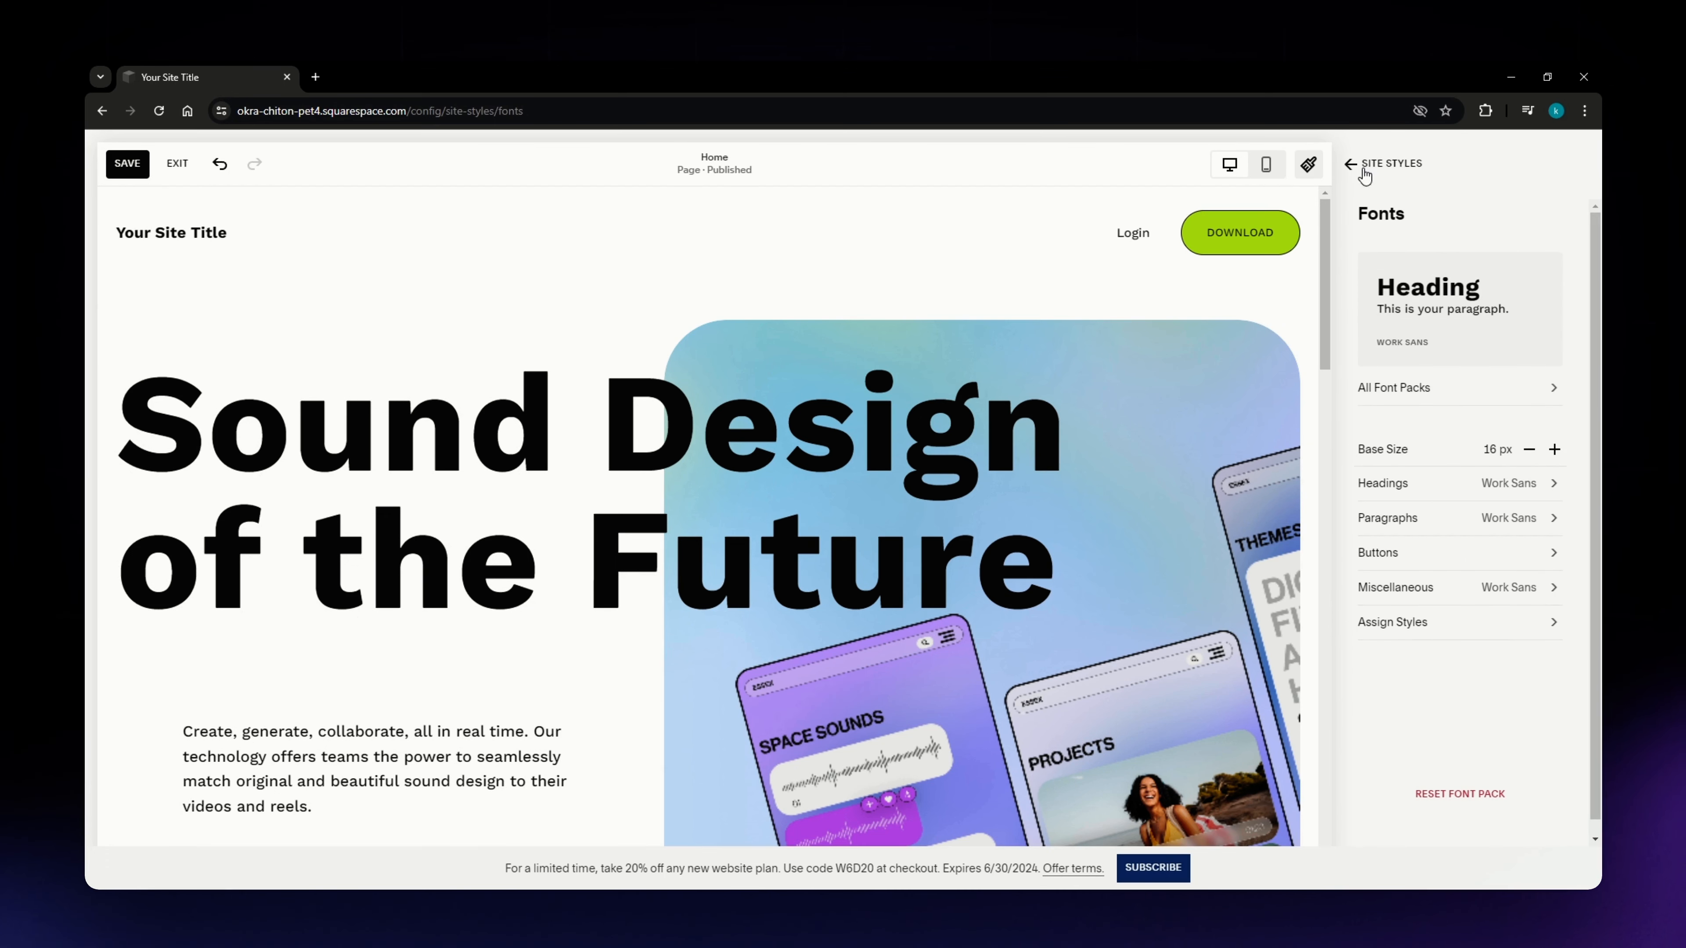
click(1387, 163)
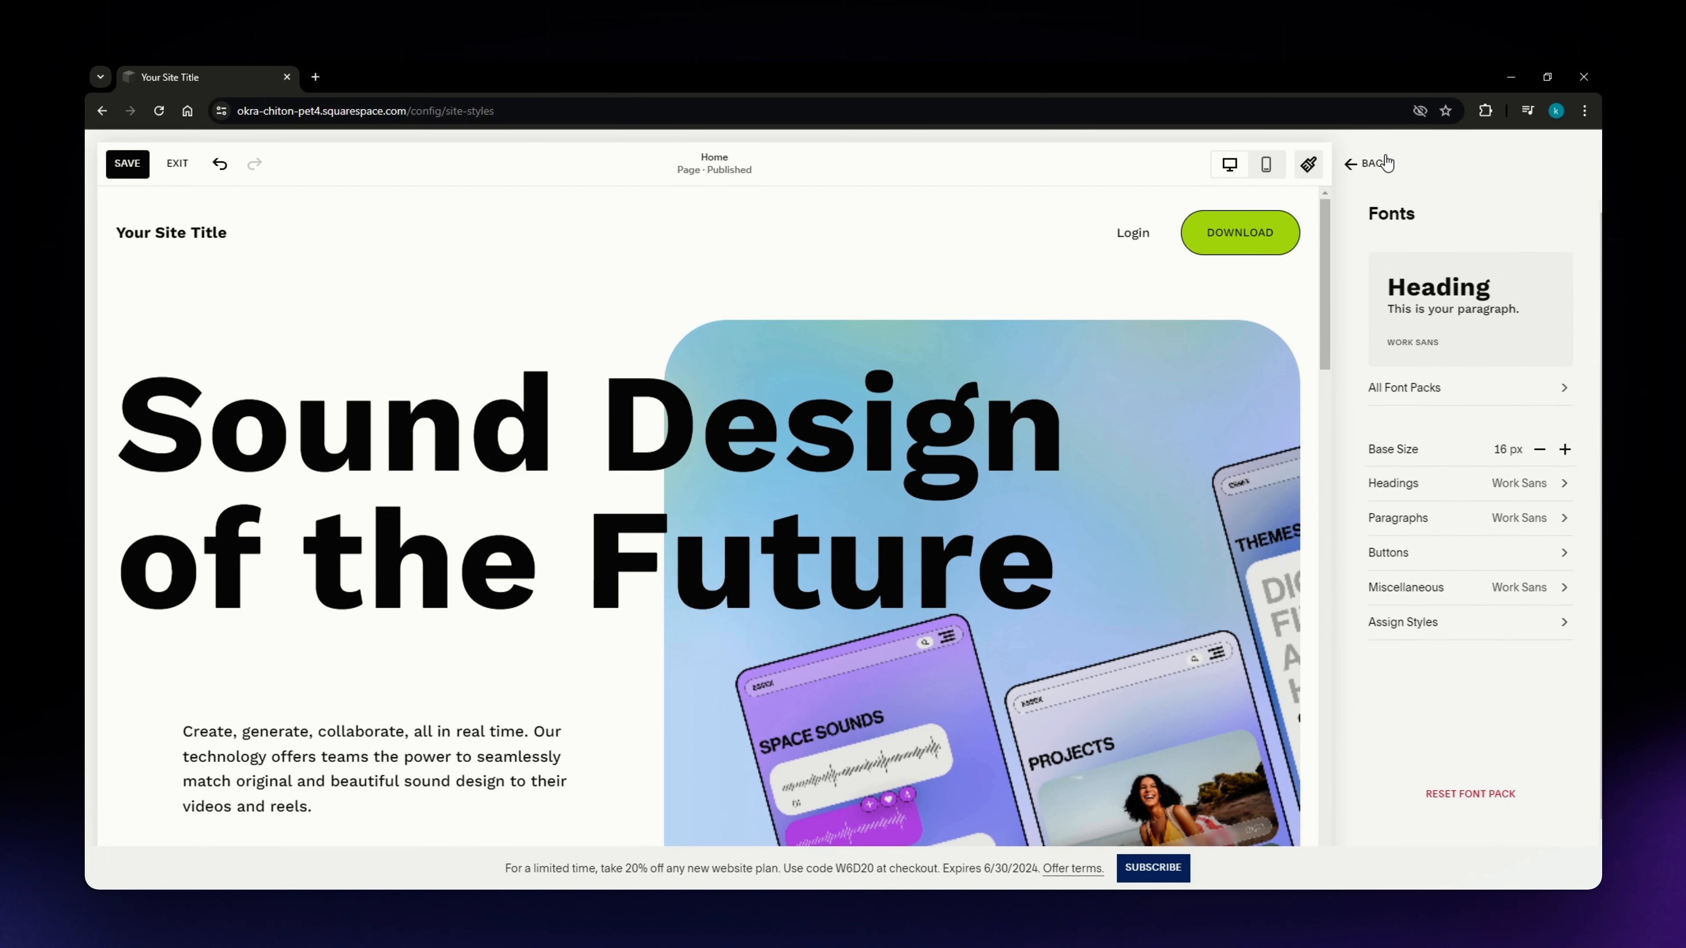
click(1364, 165)
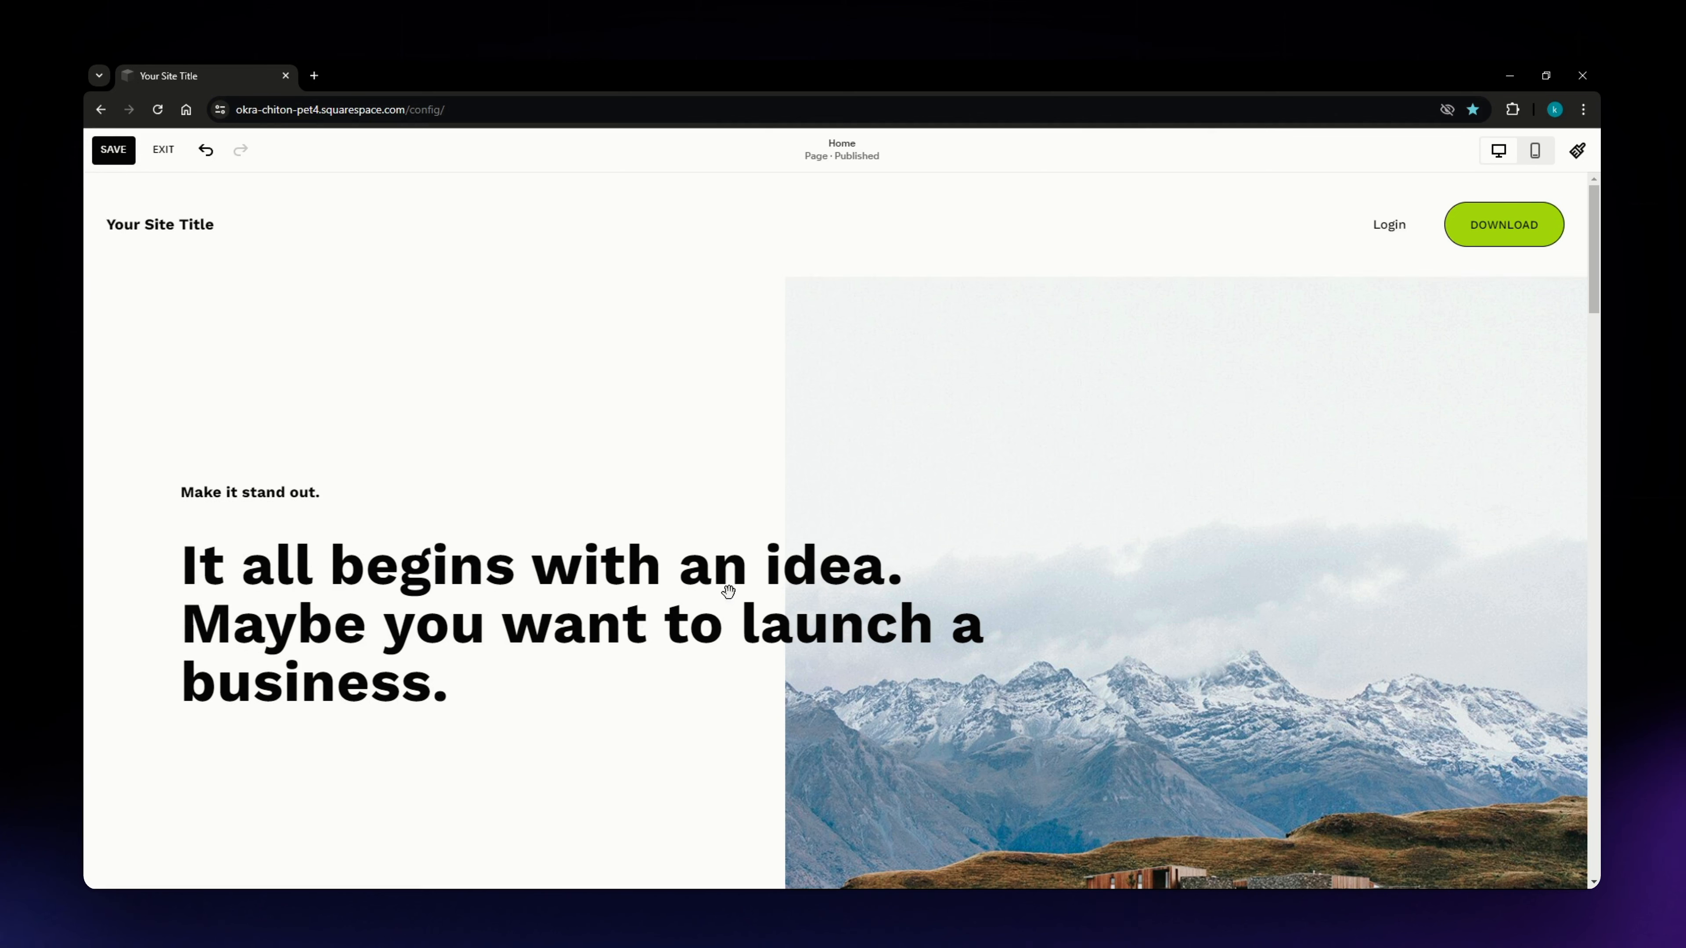
Step: Add the About section layout with the "It all begins with an idea" heading and mountain image directly below the site header
click(825, 283)
scroll(438, 620, down, 4)
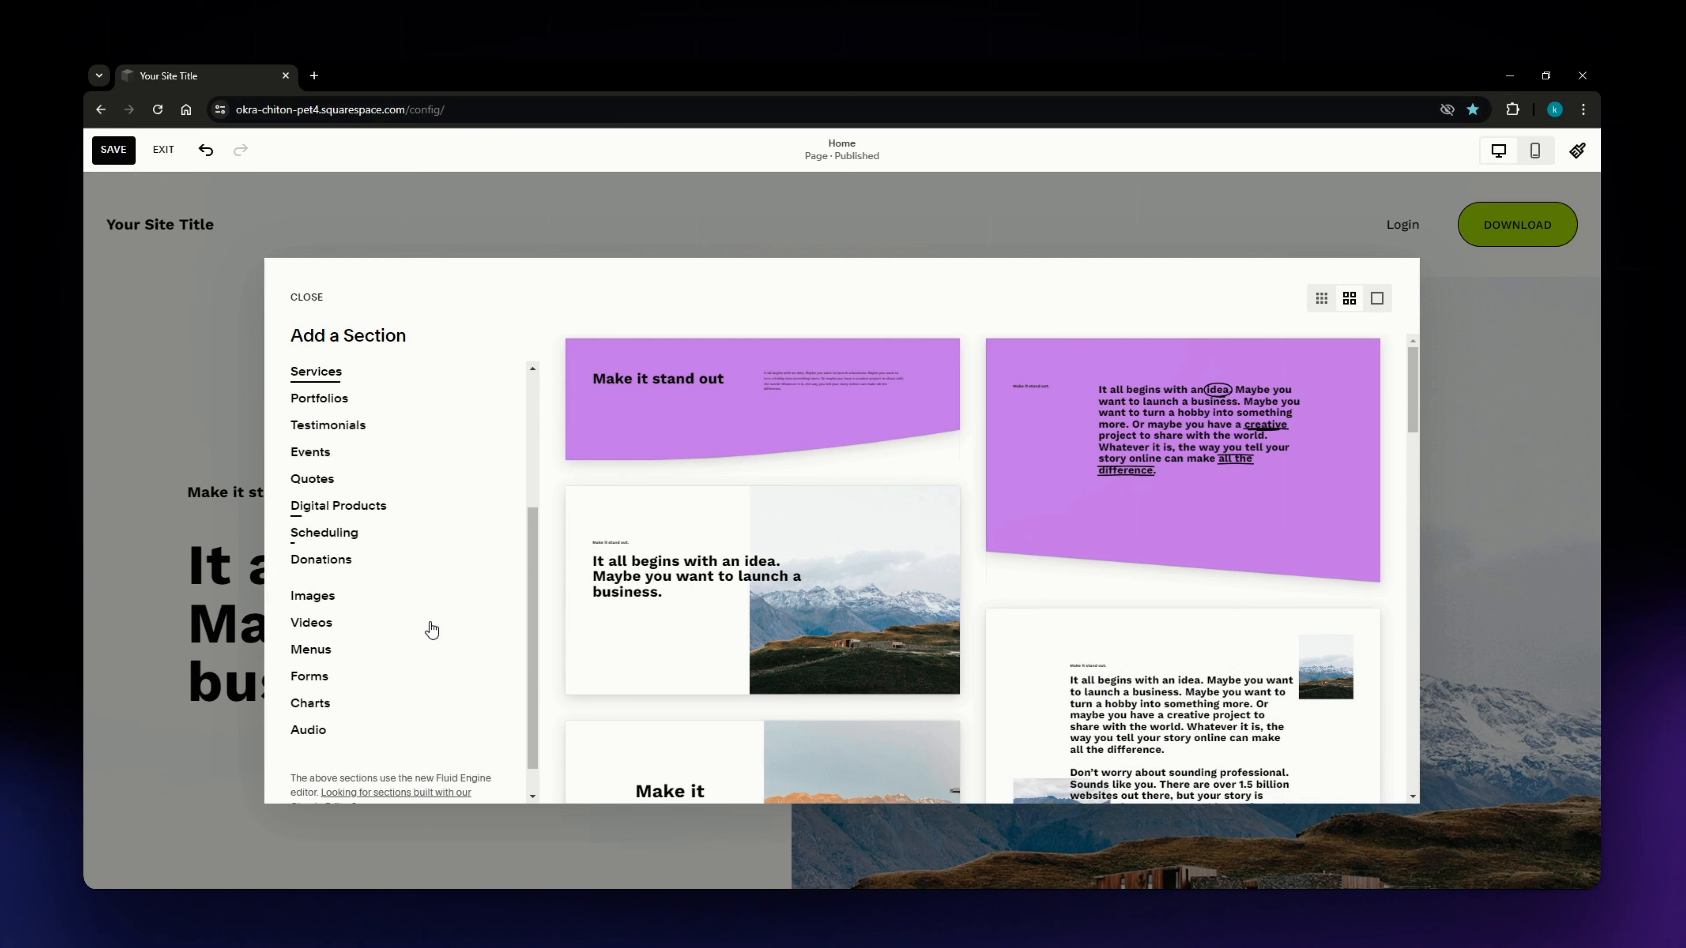
scroll(347, 704, up, 4)
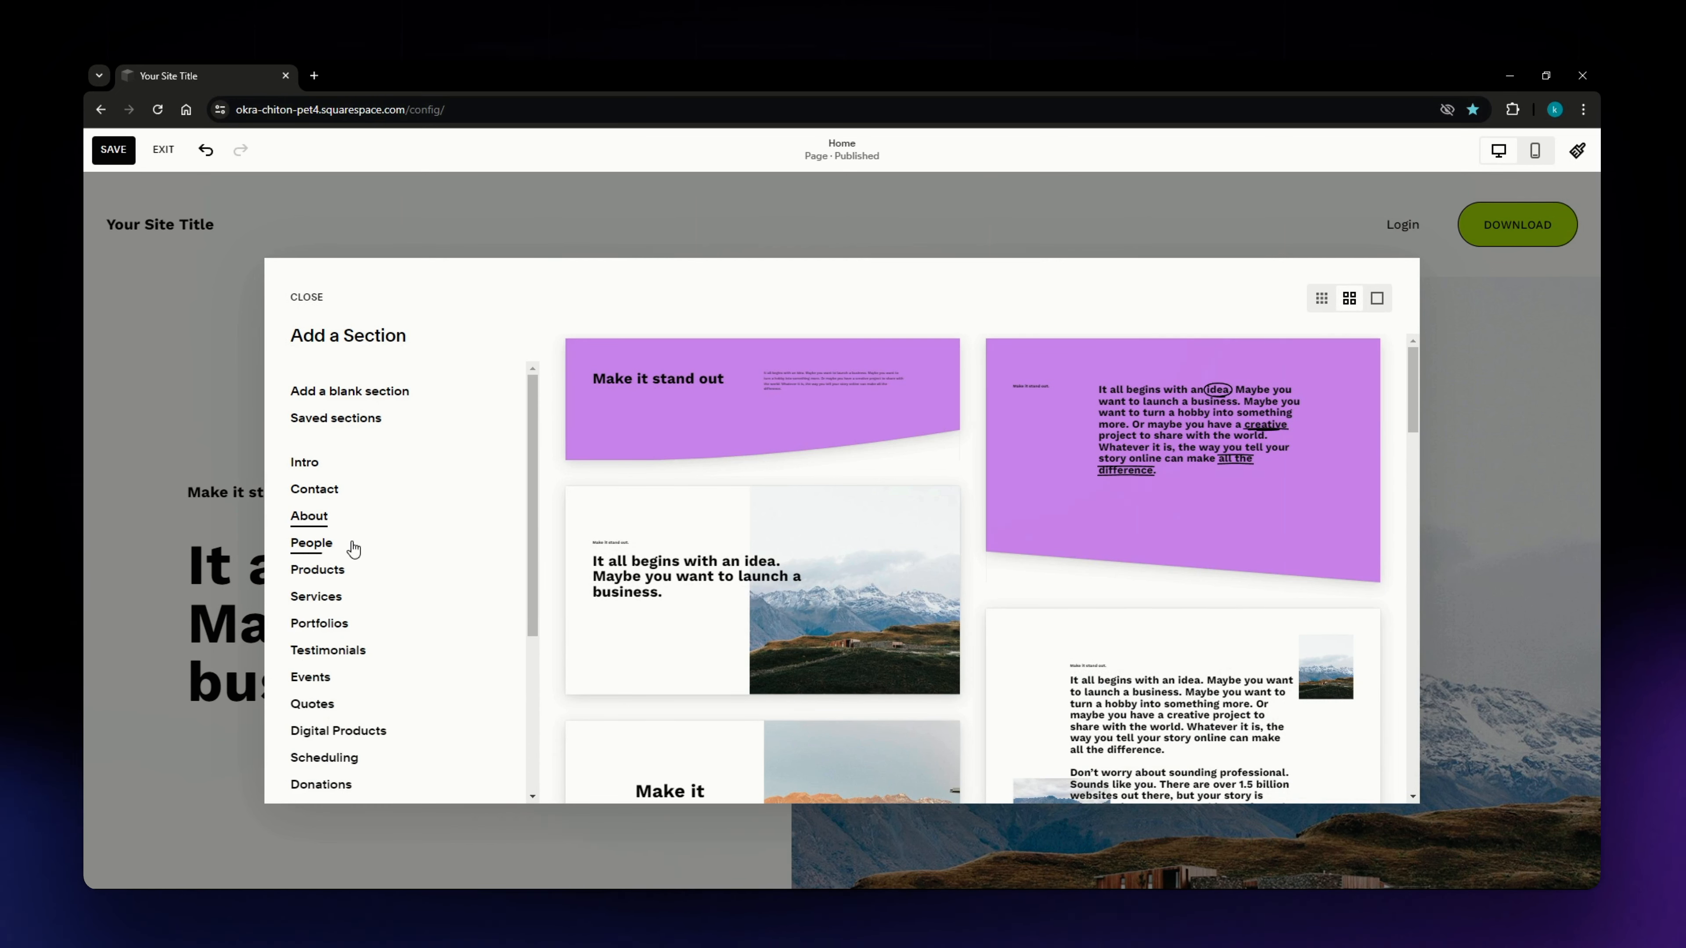
scroll(350, 553, down, 3)
scroll(312, 681, up, 2)
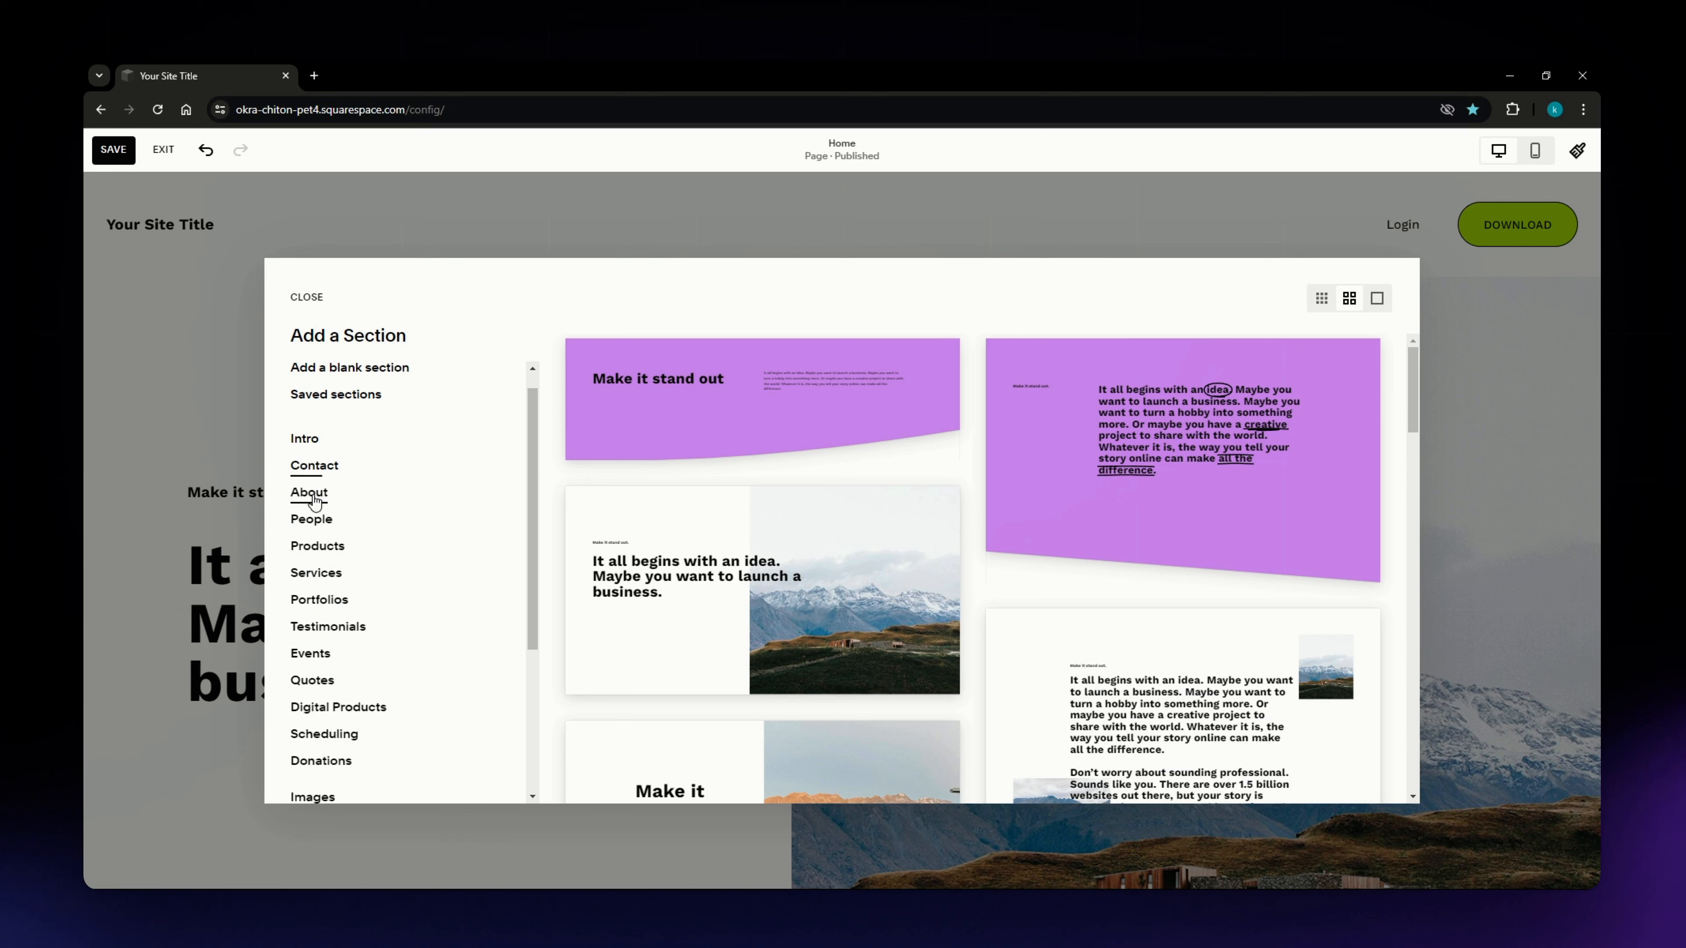
scroll(325, 558, down, 3)
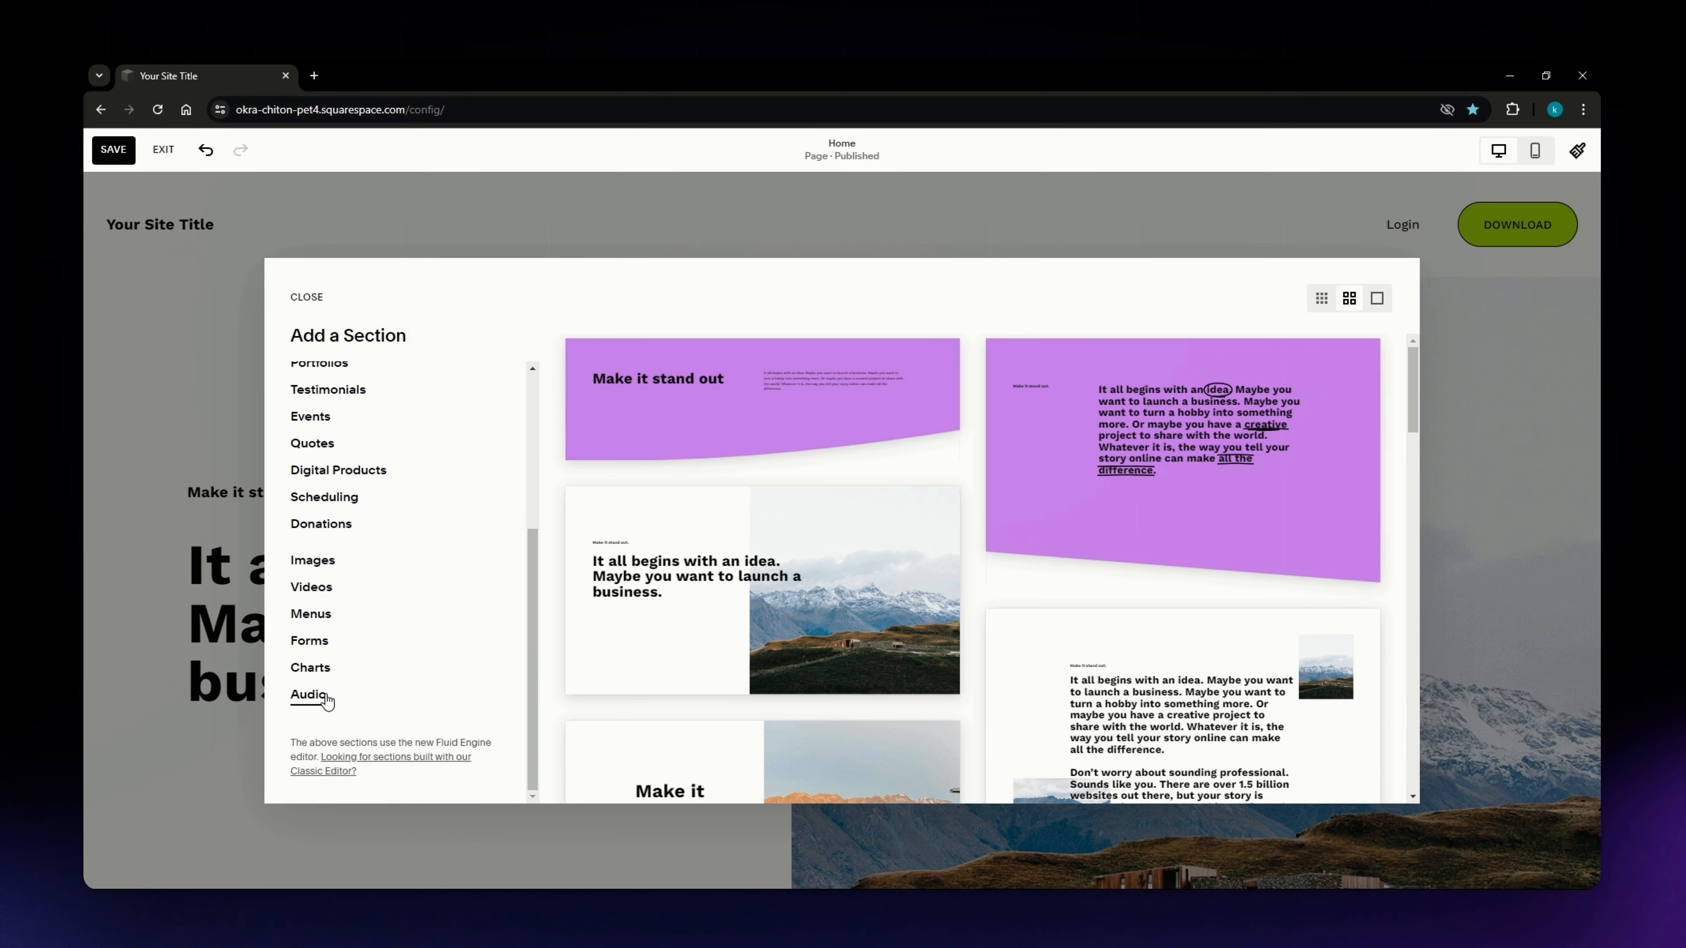
scroll(327, 701, up, 3)
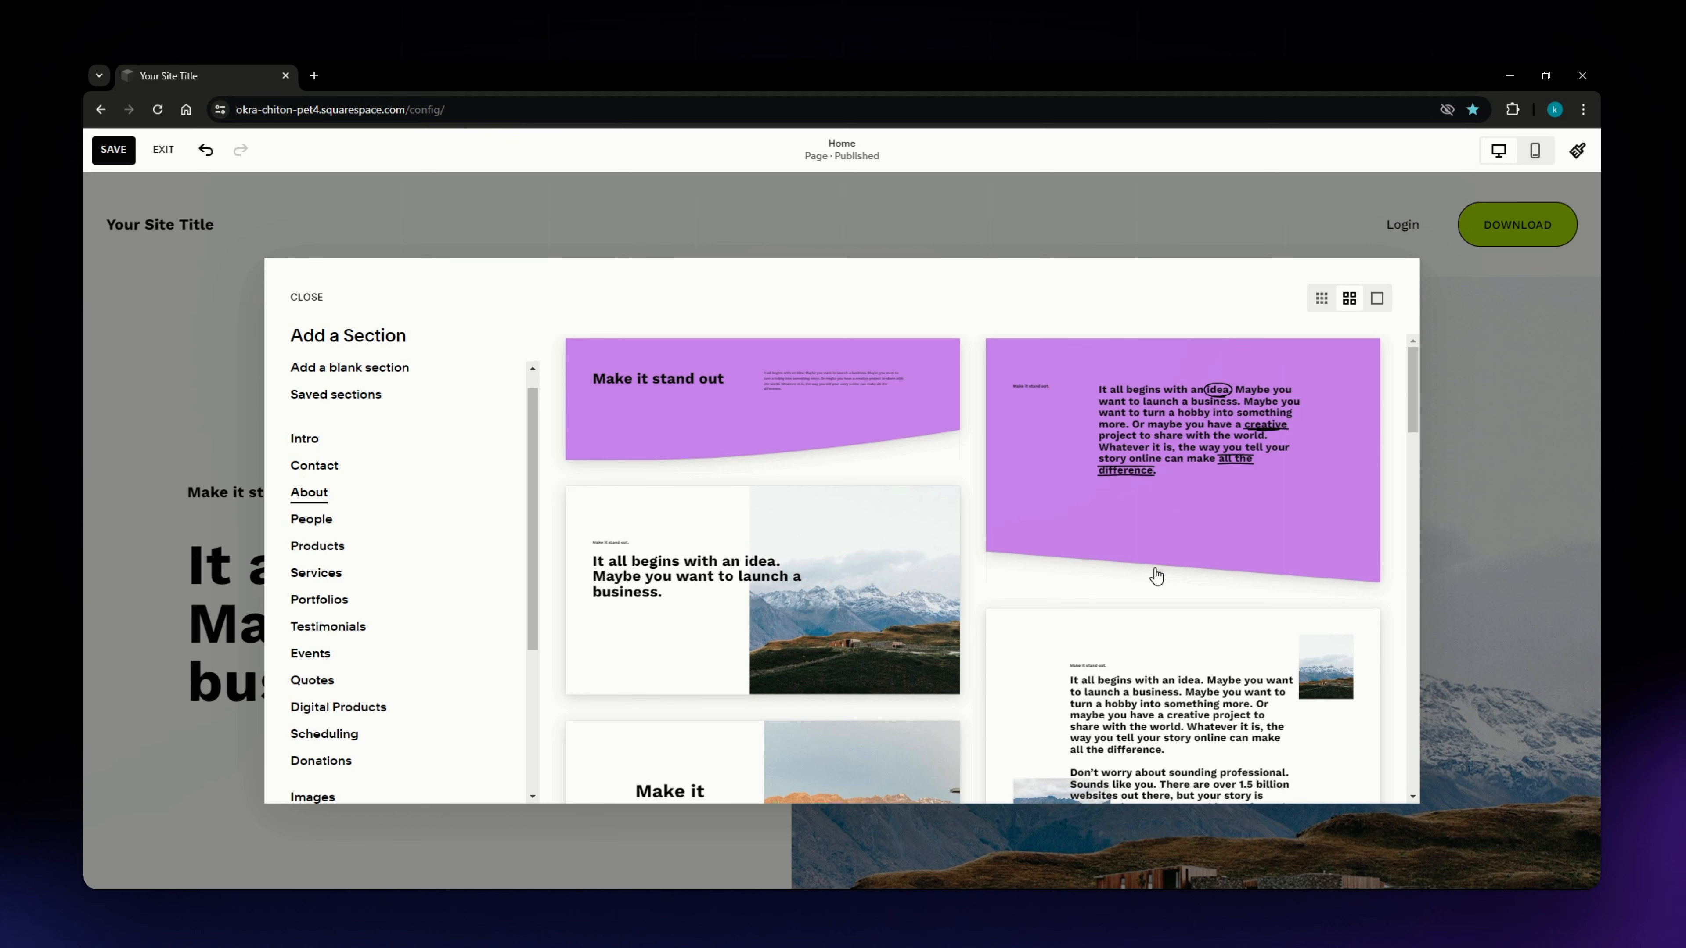
scroll(735, 502, down, 1)
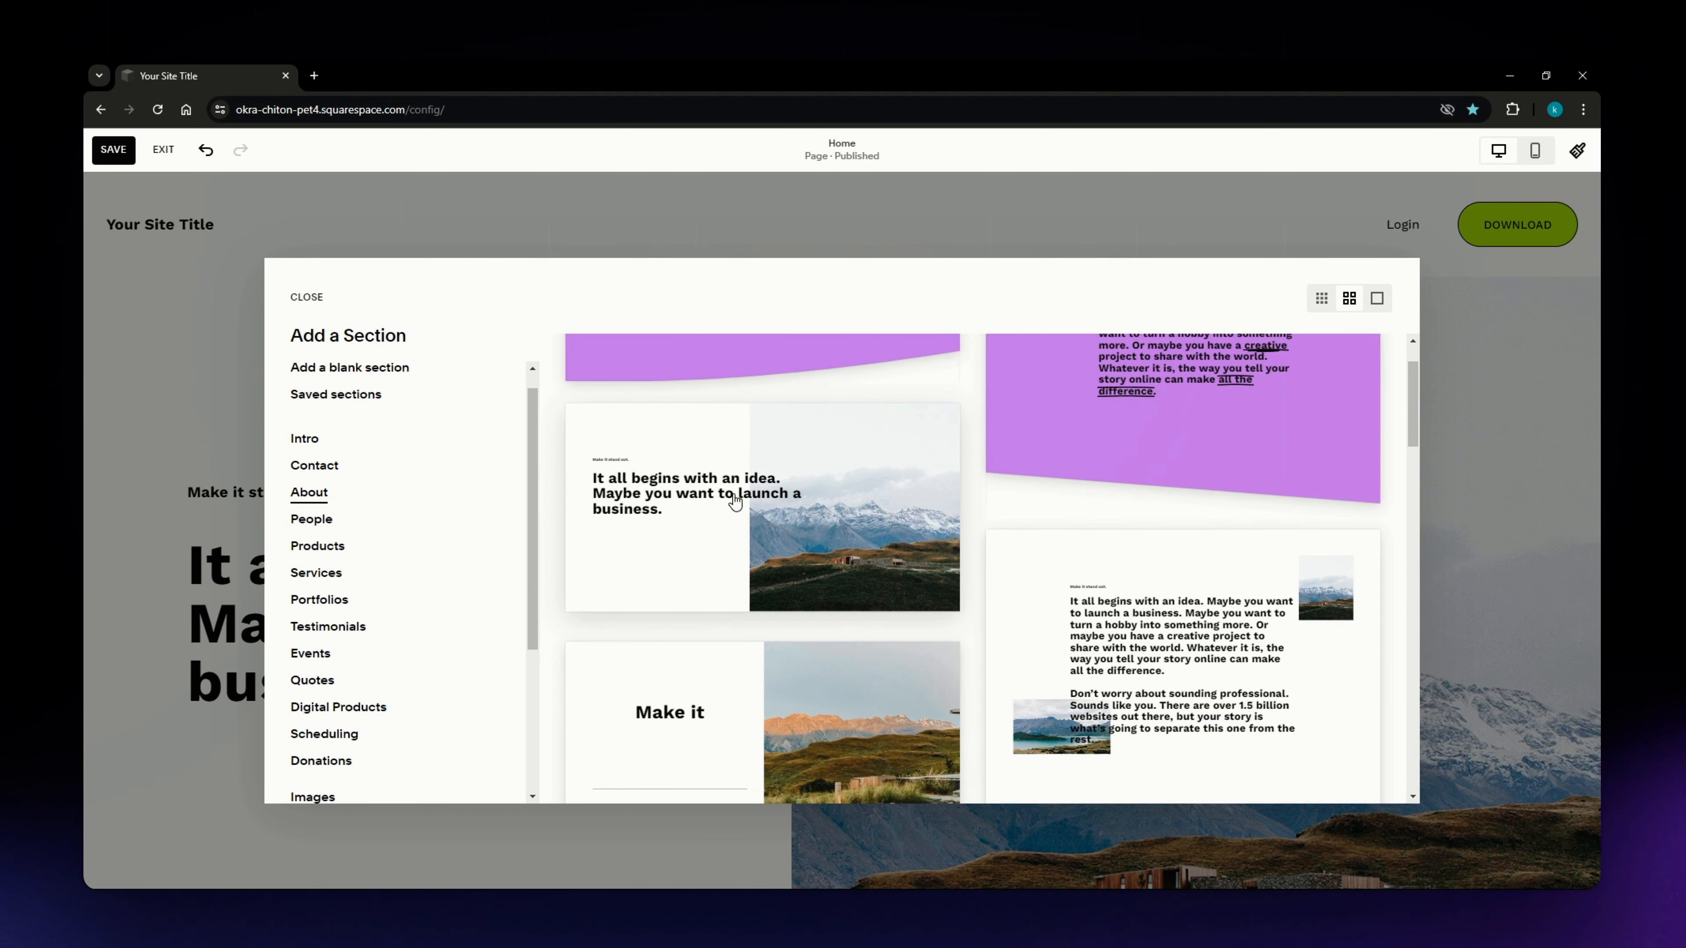
click(735, 503)
scroll(835, 465, down, 1)
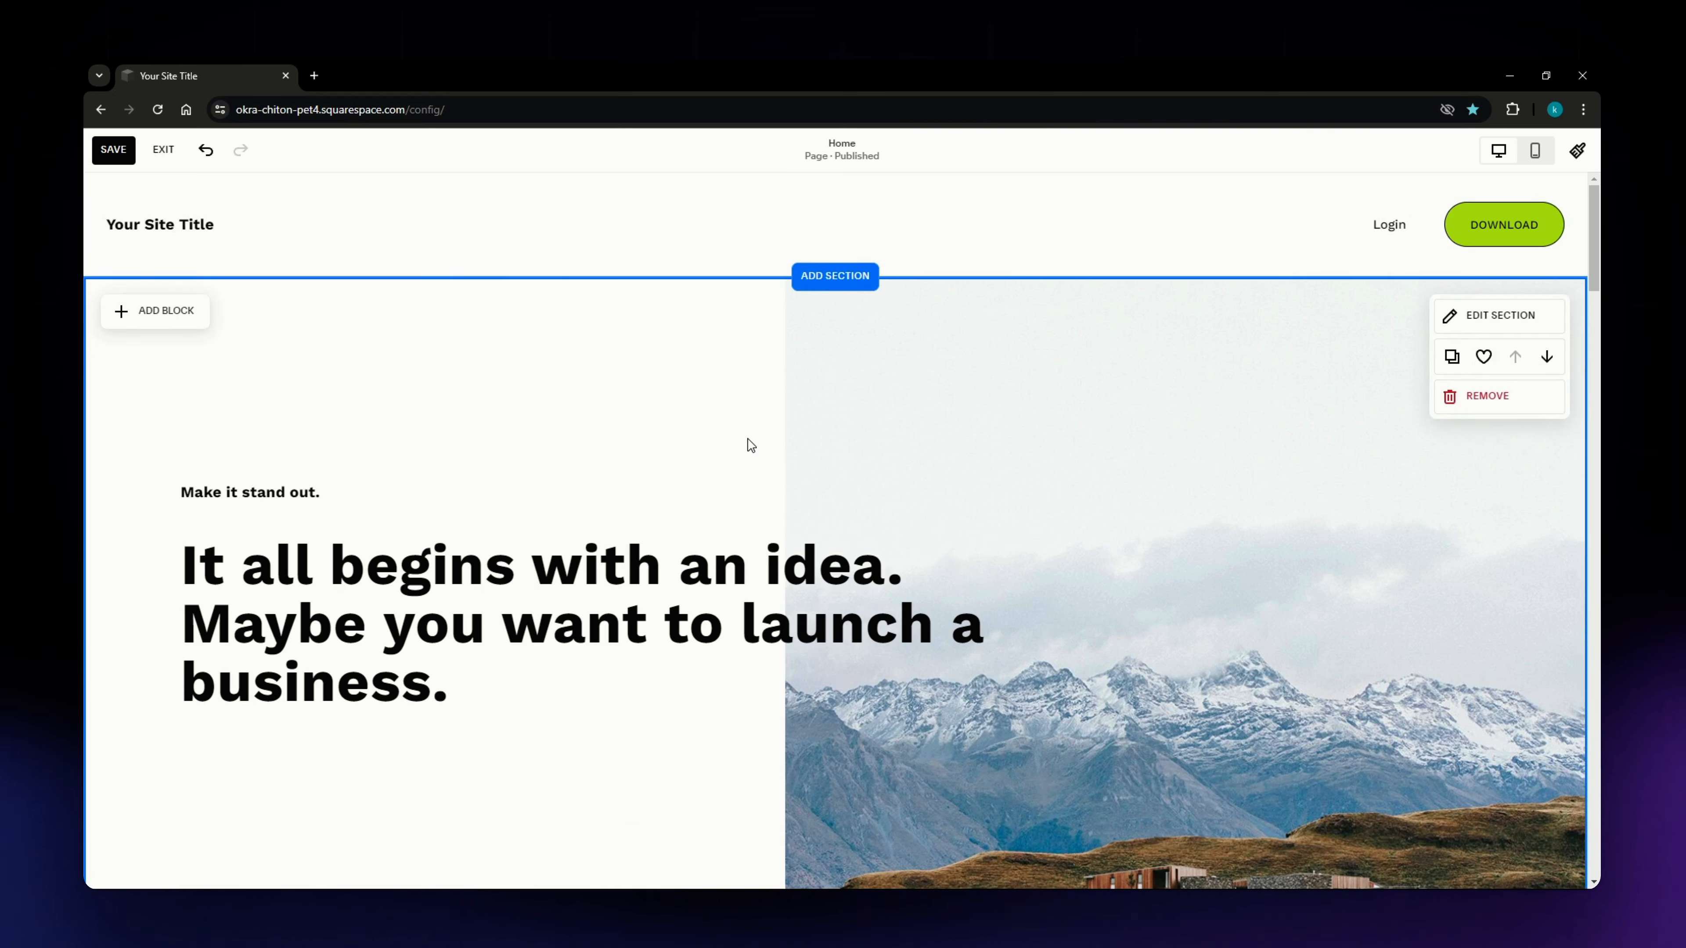
Step: Examine the block types available for the new section, from basic blocks to integrations, and dismiss the list
click(152, 318)
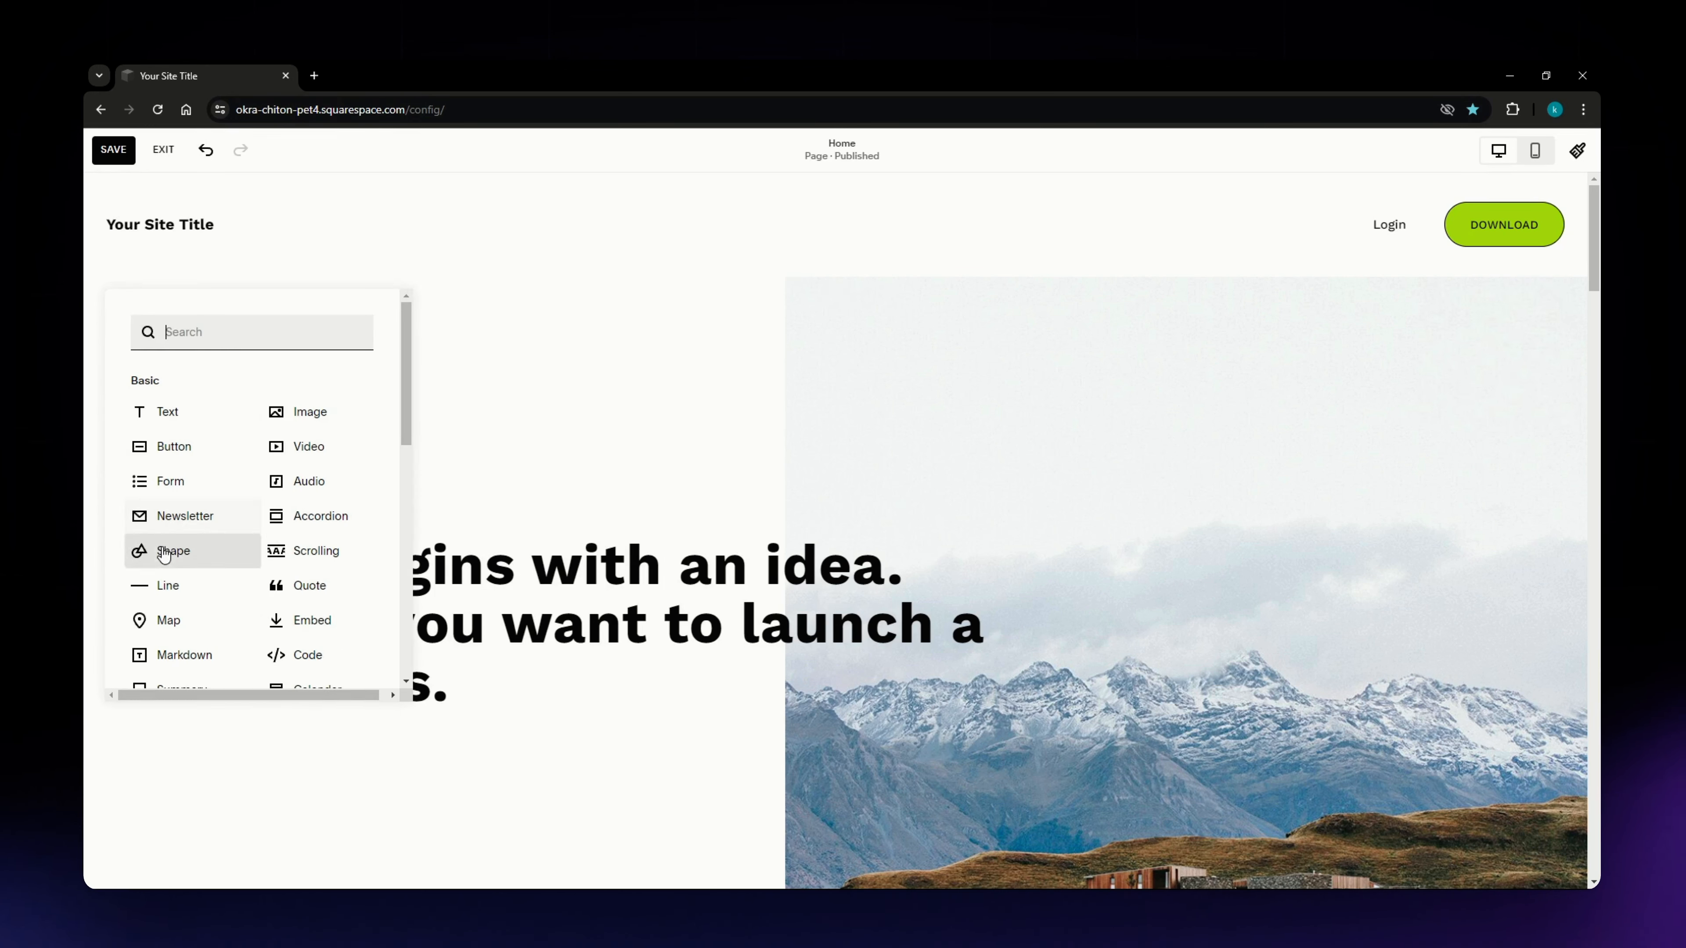
scroll(286, 629, down, 10)
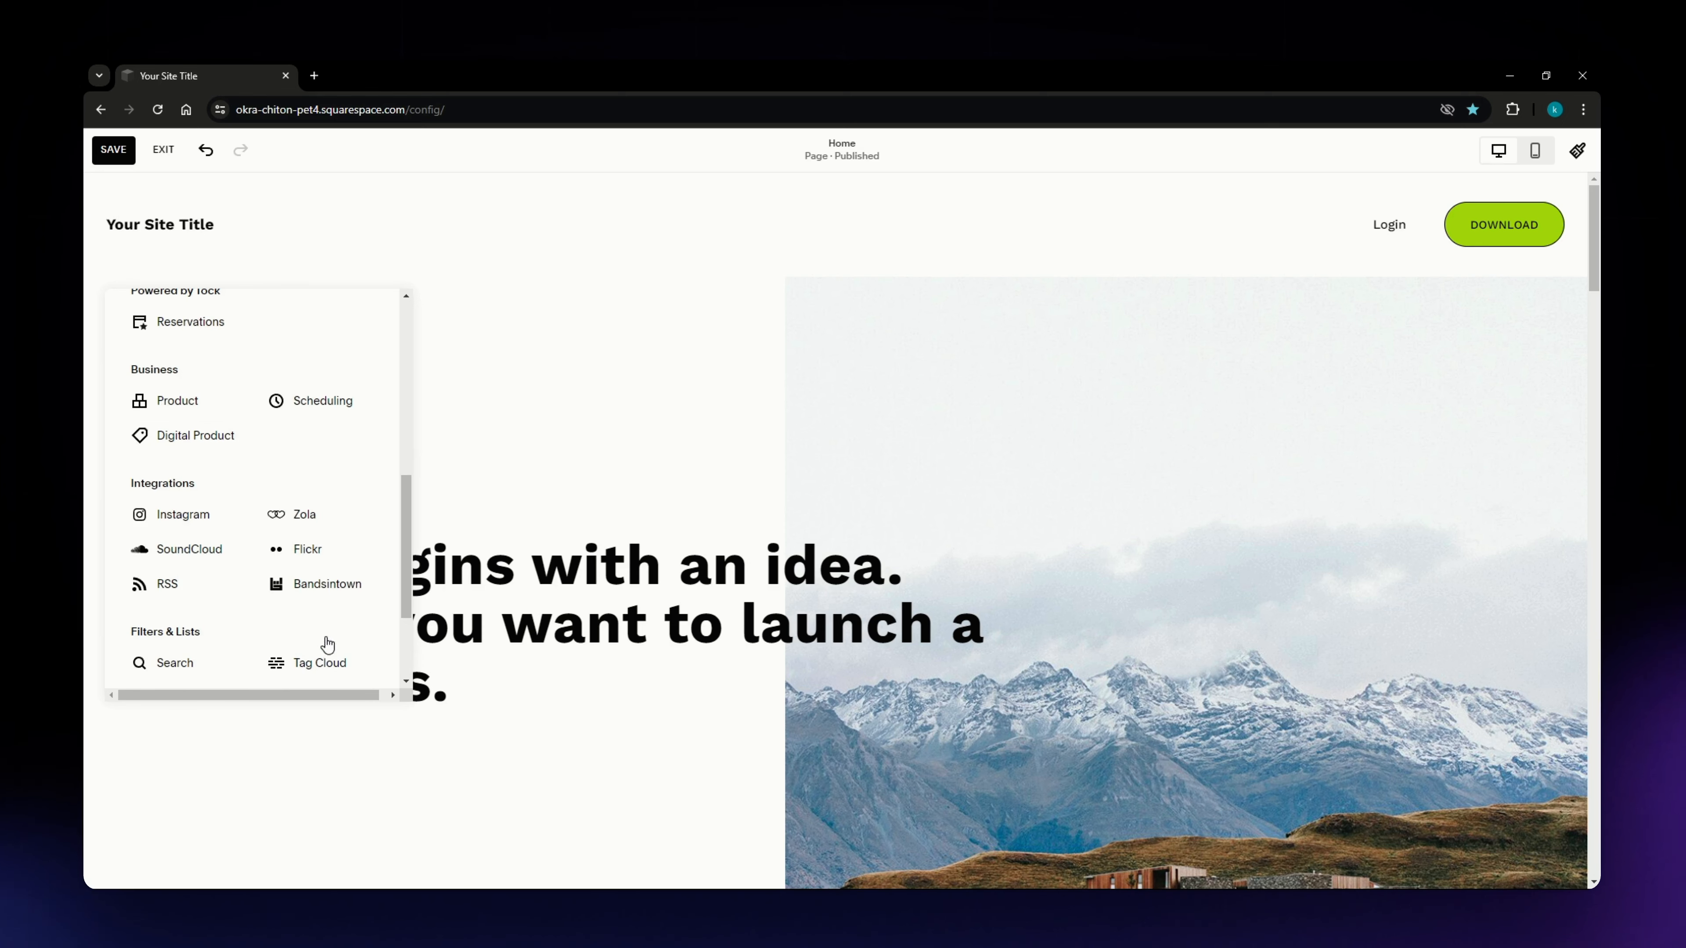
scroll(328, 642, down, 3)
scroll(309, 636, up, 13)
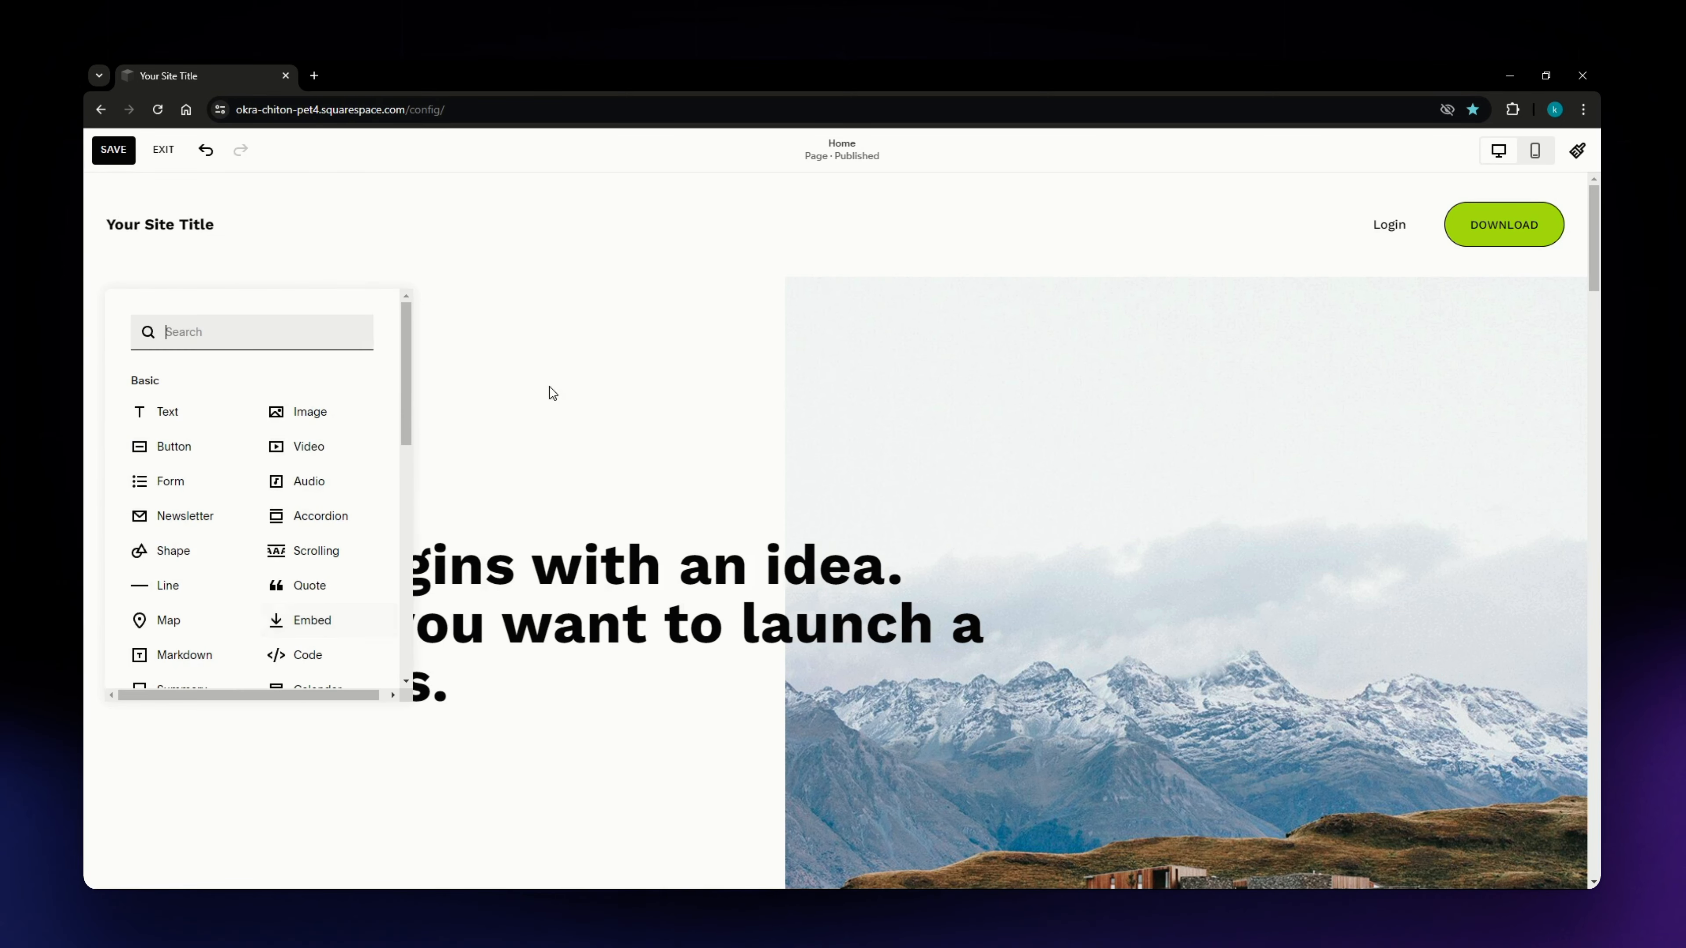
click(561, 394)
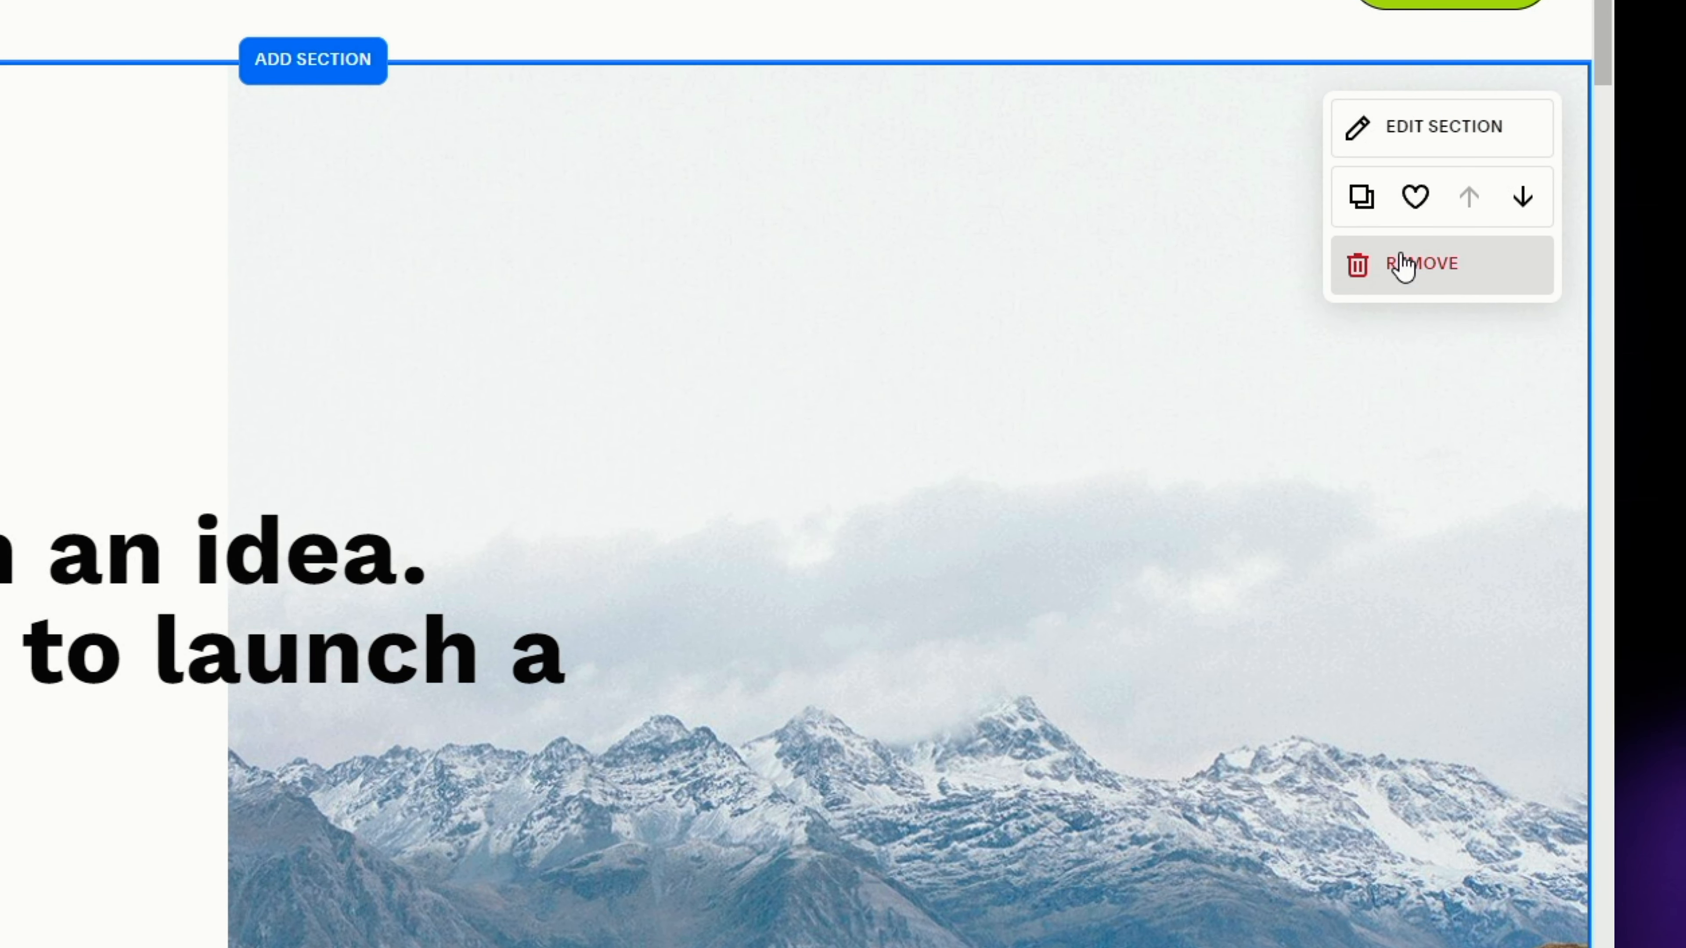
Step: Review the new section's format, background and color options and apply the Lightest 1 color theme
click(1431, 141)
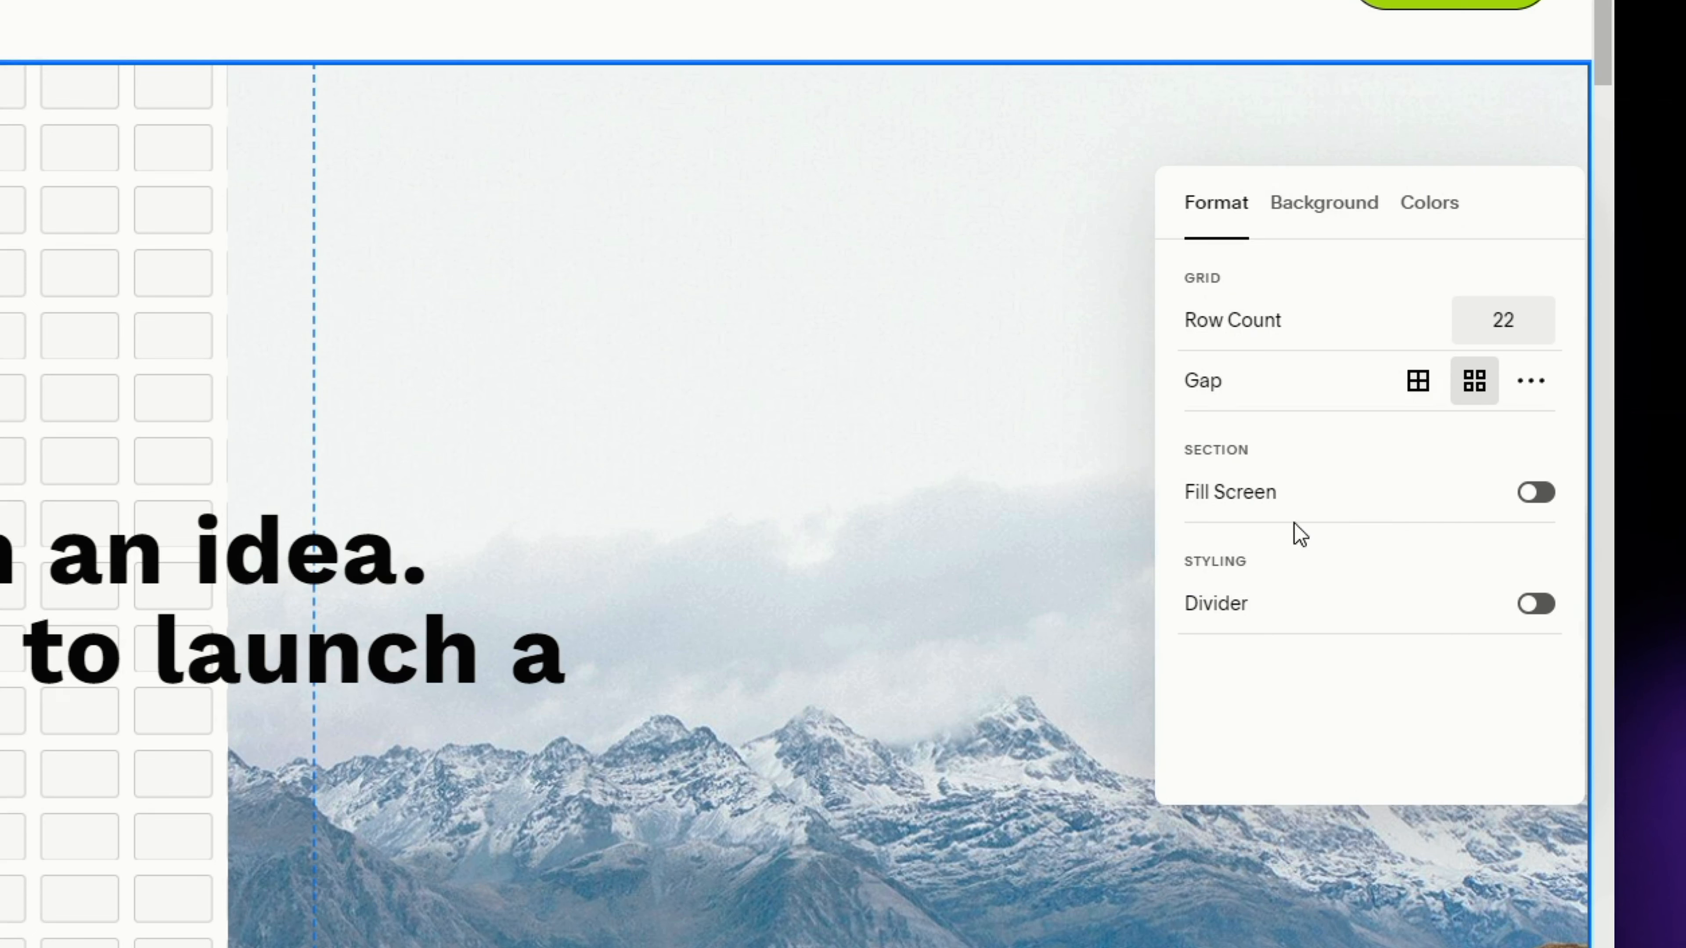
click(1324, 224)
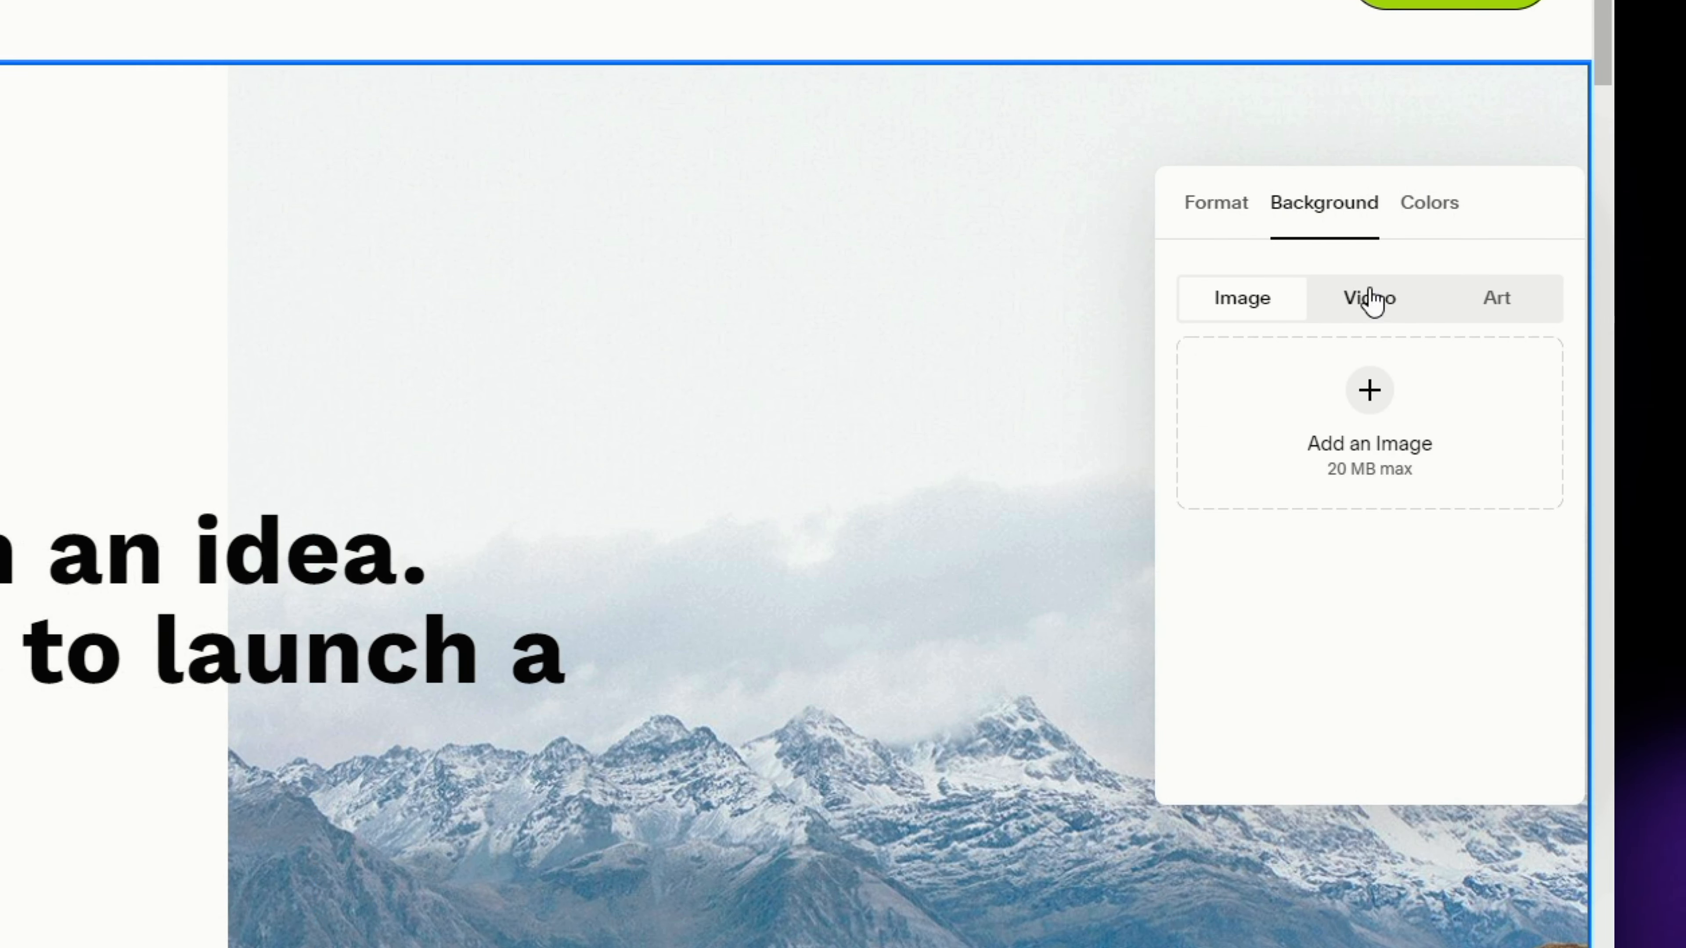
click(1457, 211)
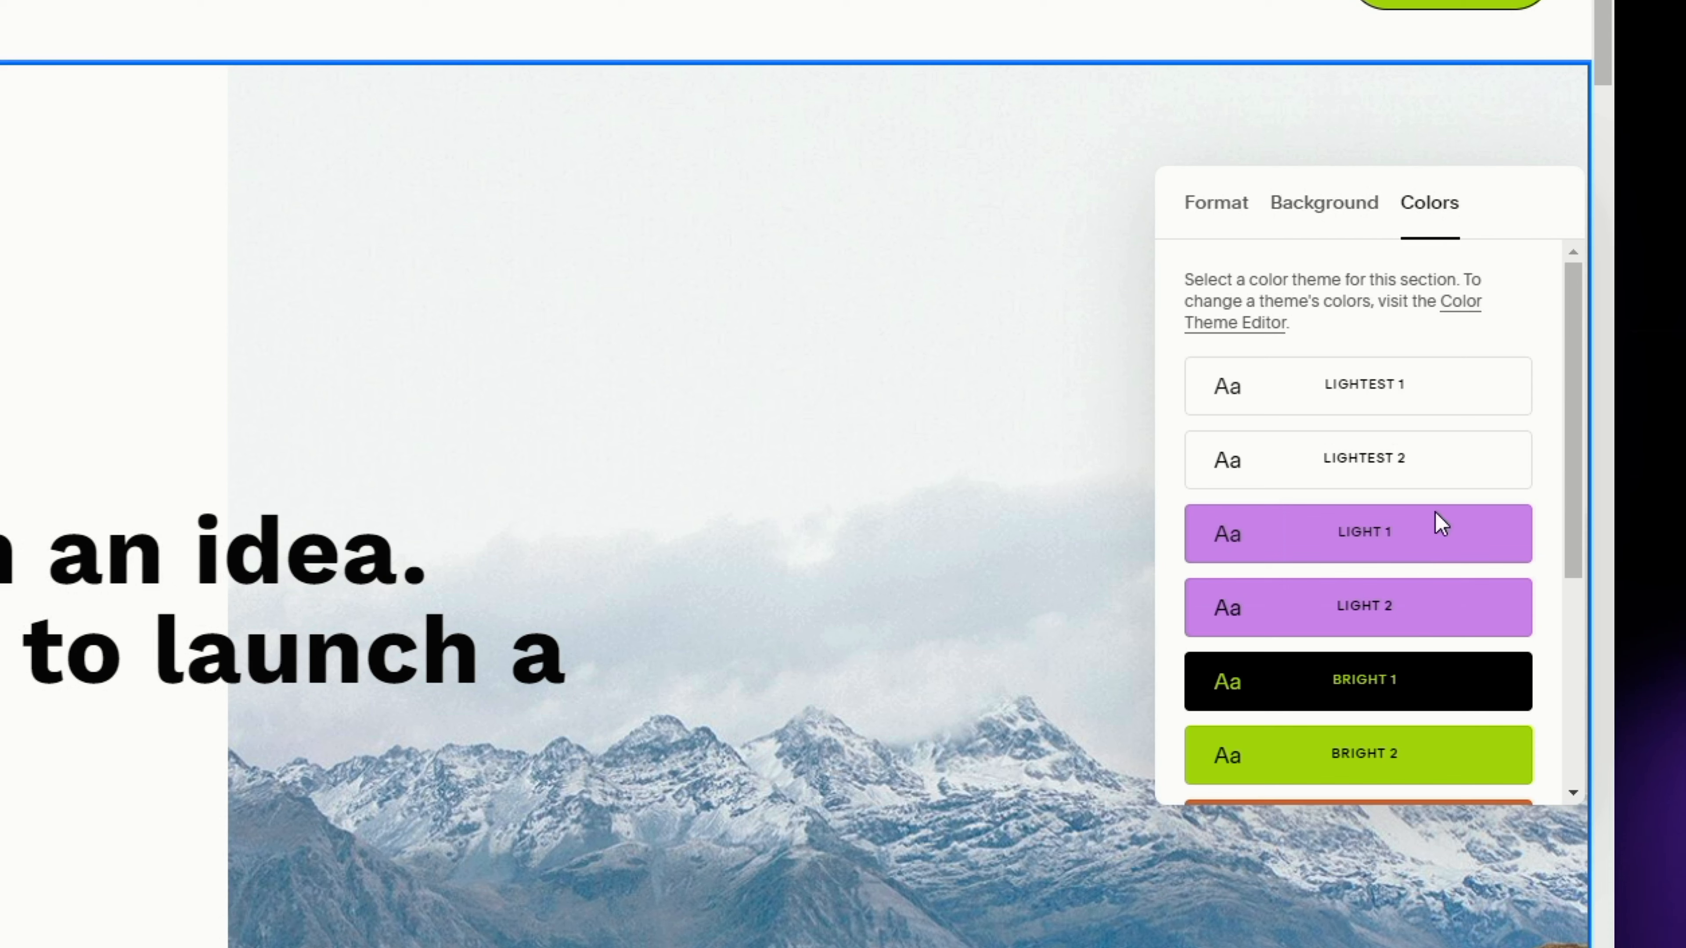
scroll(1438, 523, down, 4)
scroll(1449, 535, up, 2)
scroll(1448, 535, down, 3)
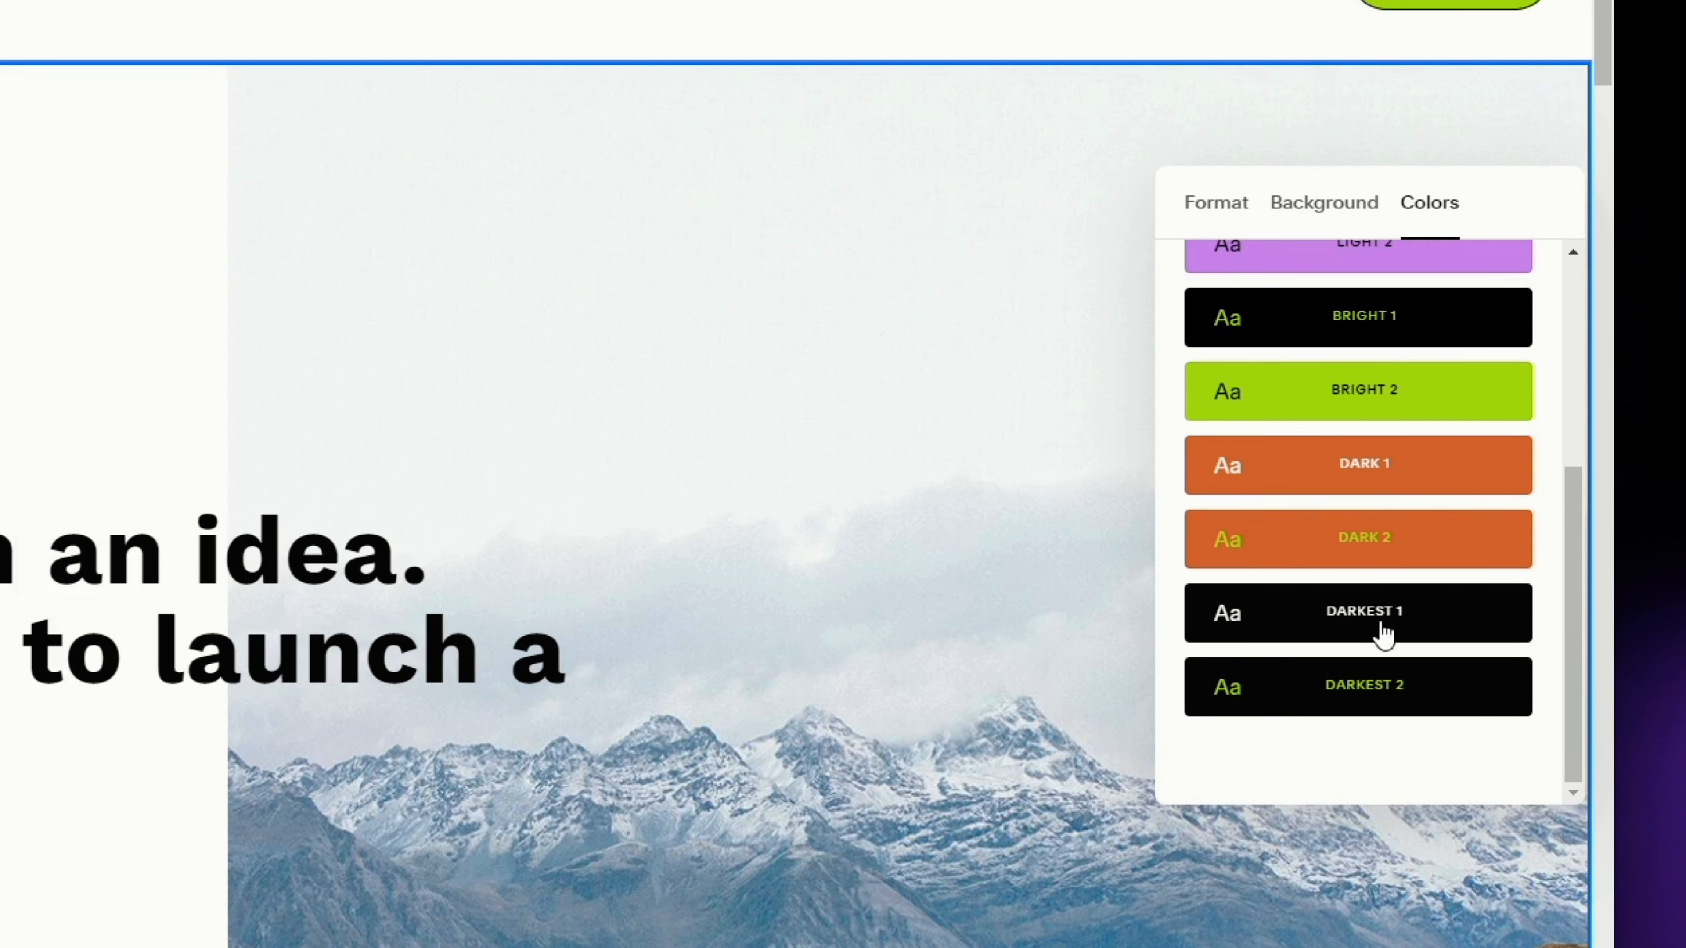
scroll(1382, 618, up, 5)
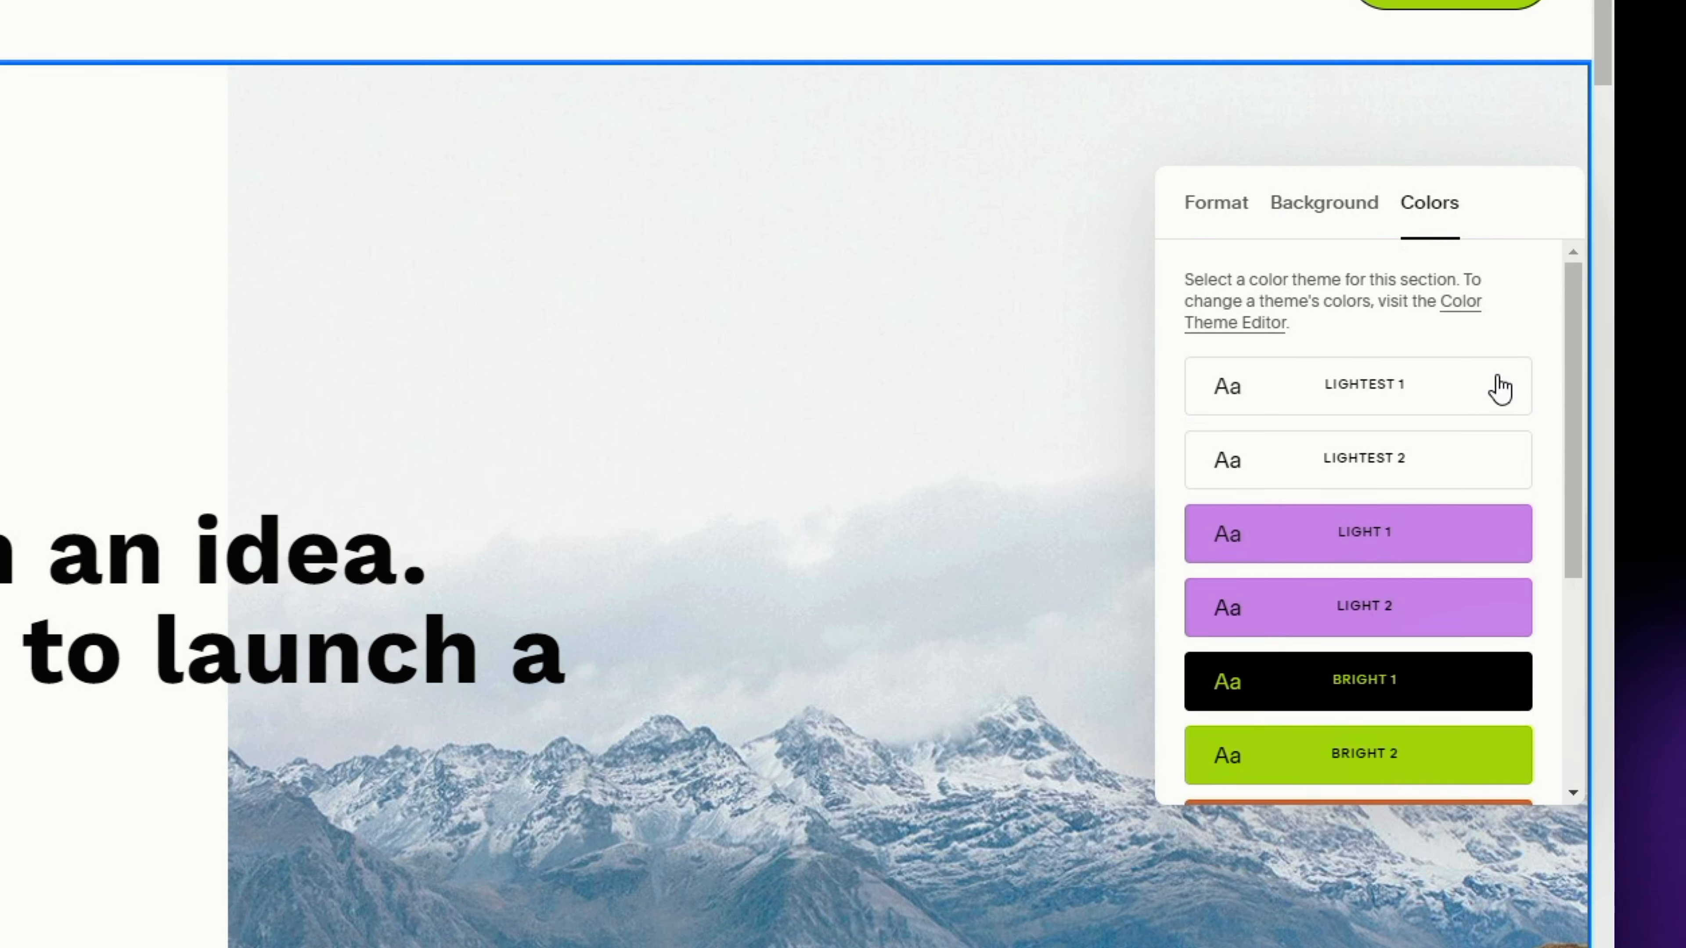
click(1507, 392)
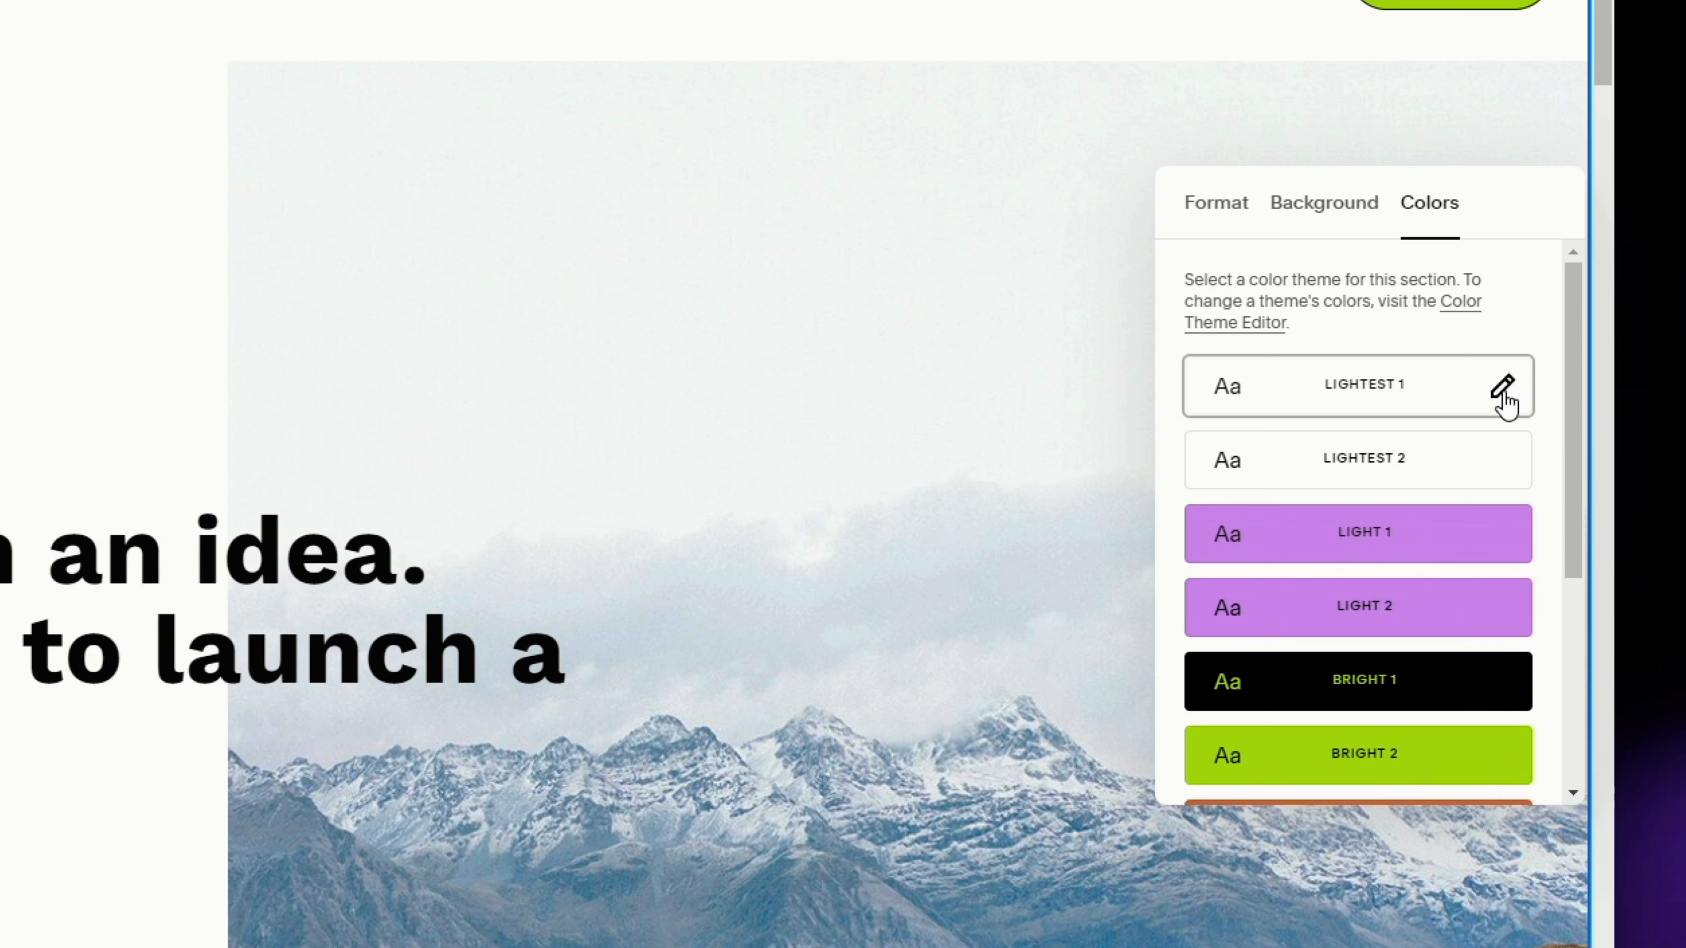
Step: View the editable element colors of the Lightest 1 theme and return to the home page
click(1504, 395)
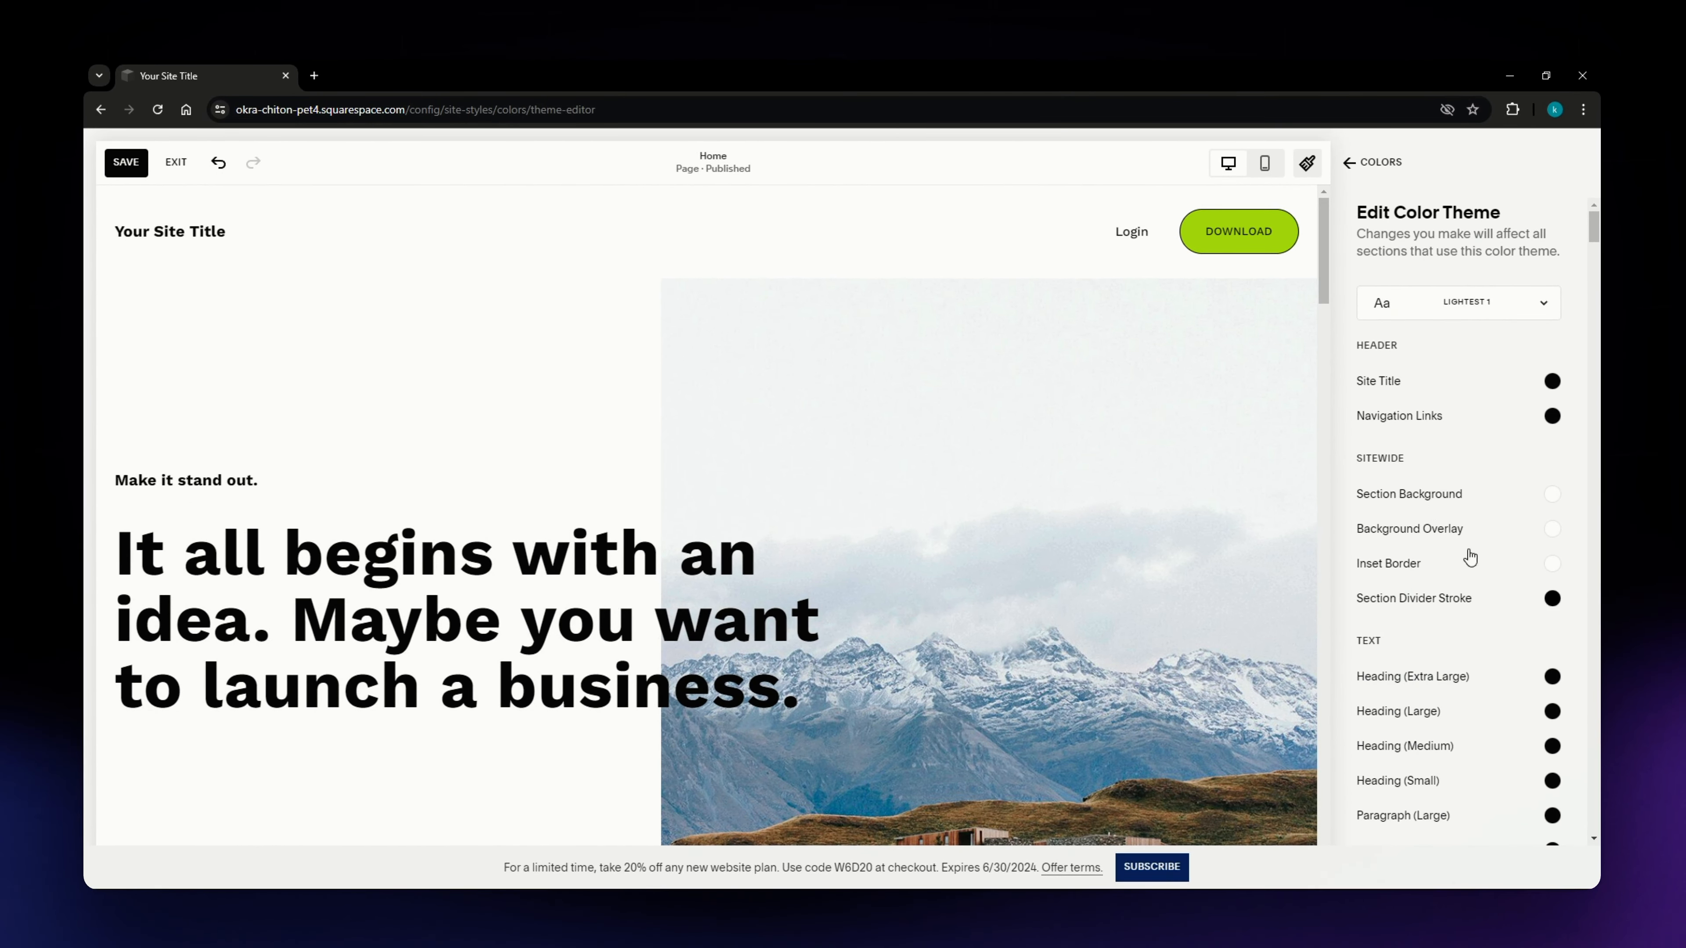
click(1351, 164)
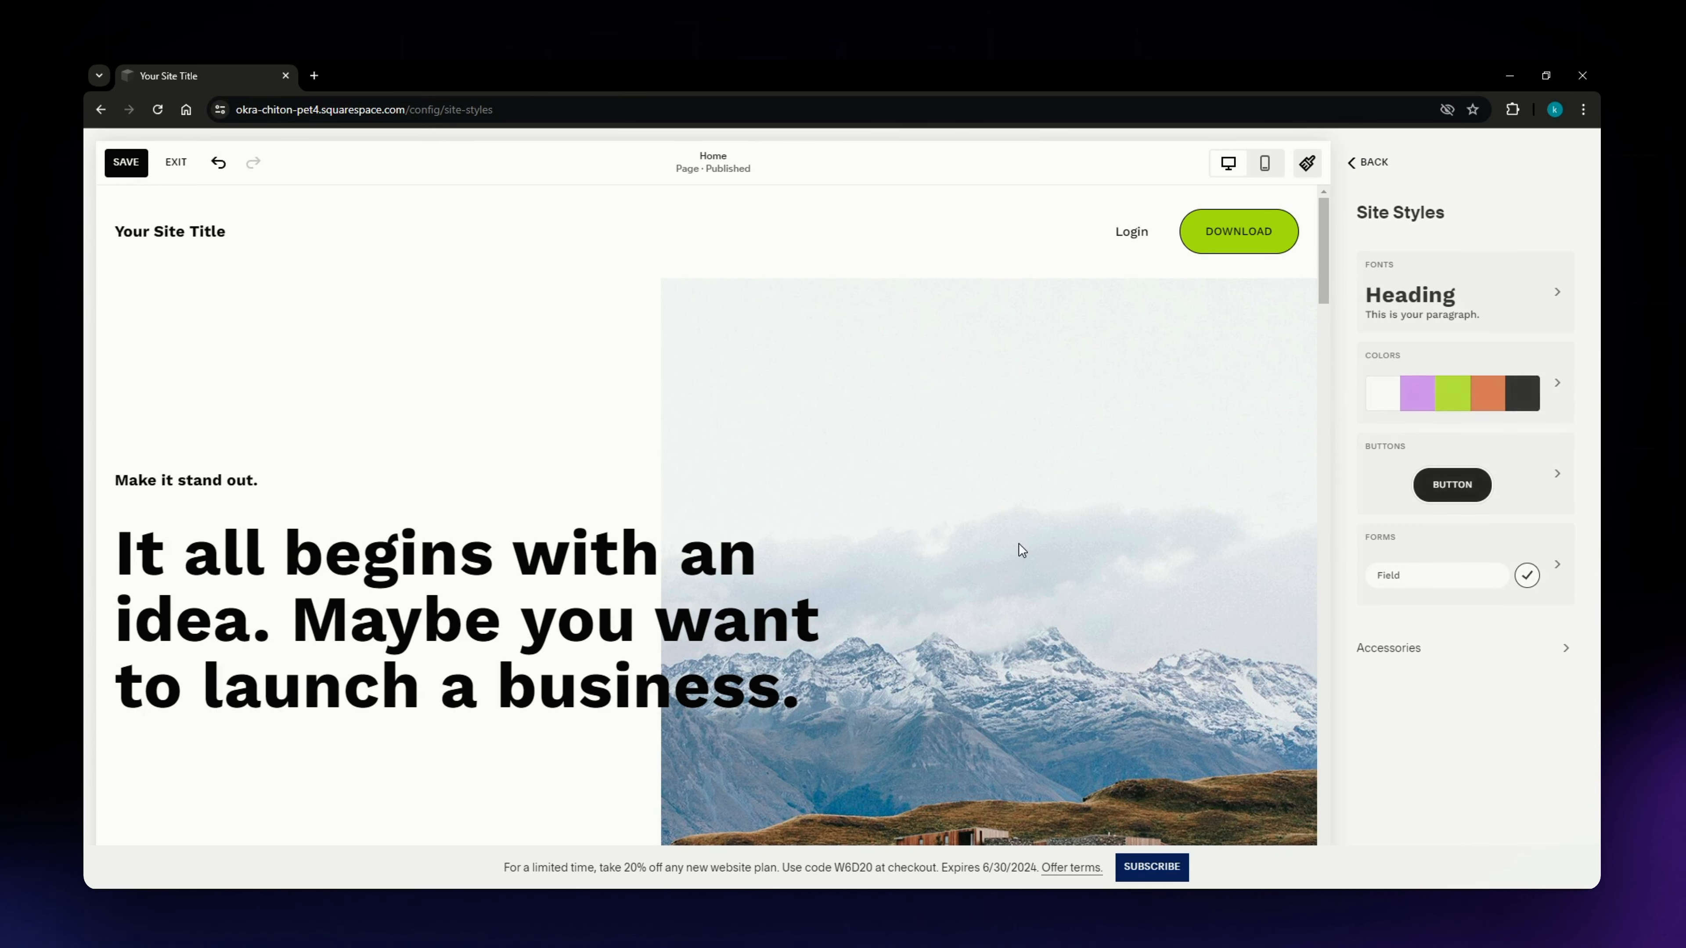
click(1352, 164)
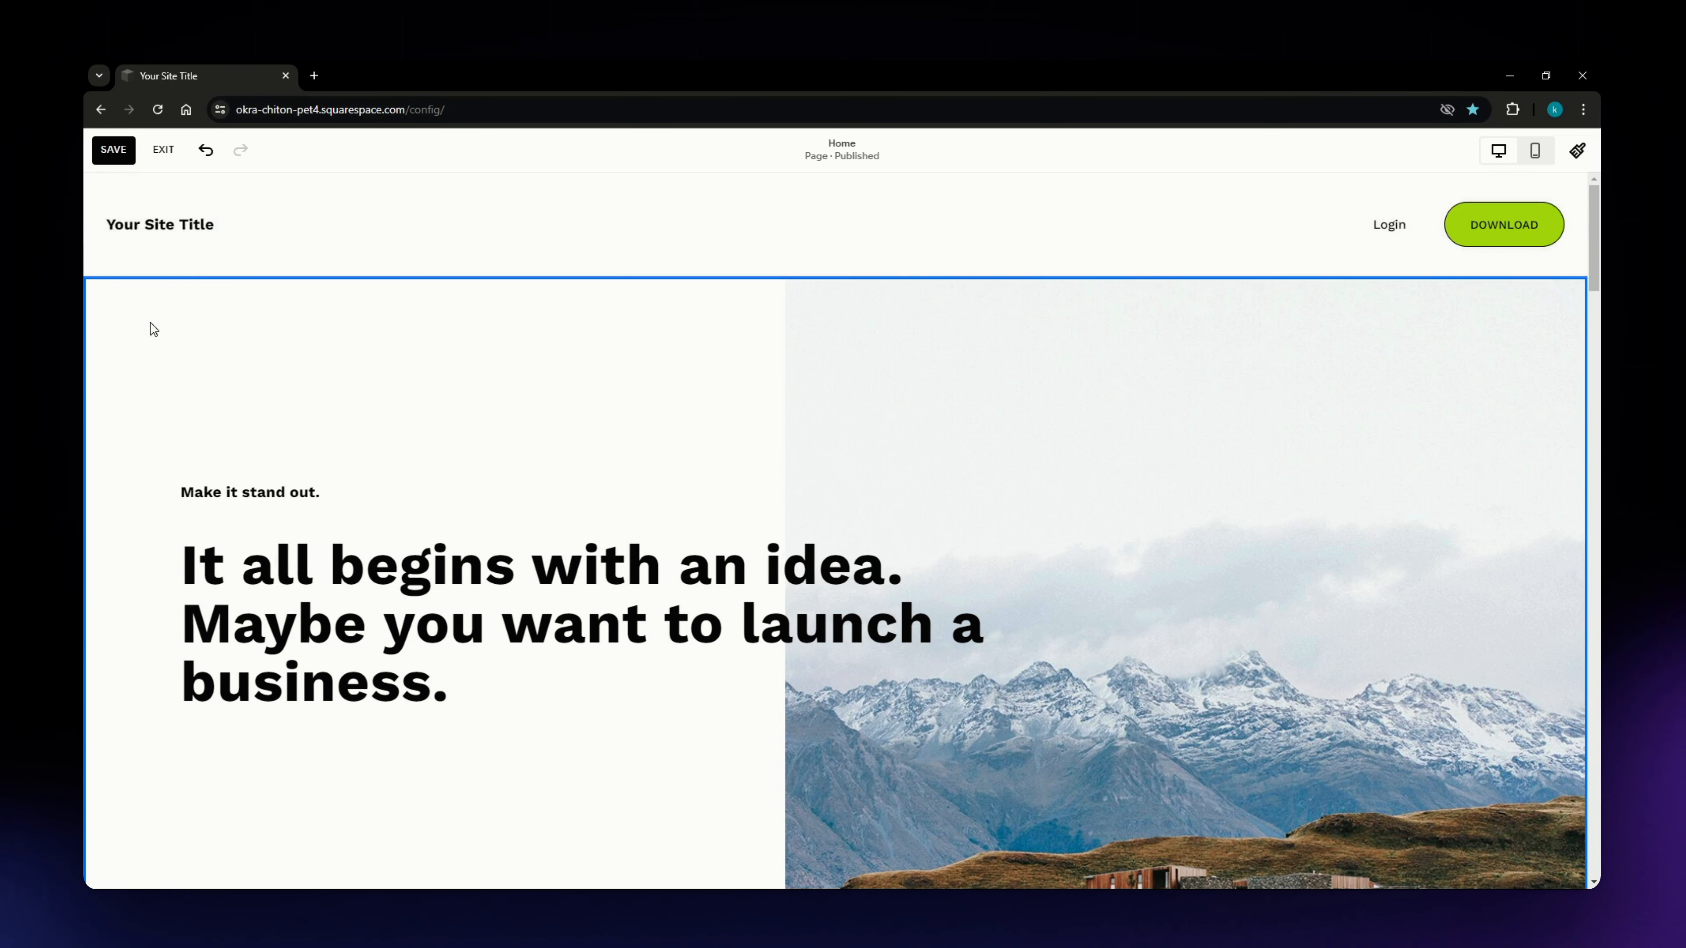
Step: Try out the Social Links and Cart elements in the site header, switching each one on and back off
click(123, 260)
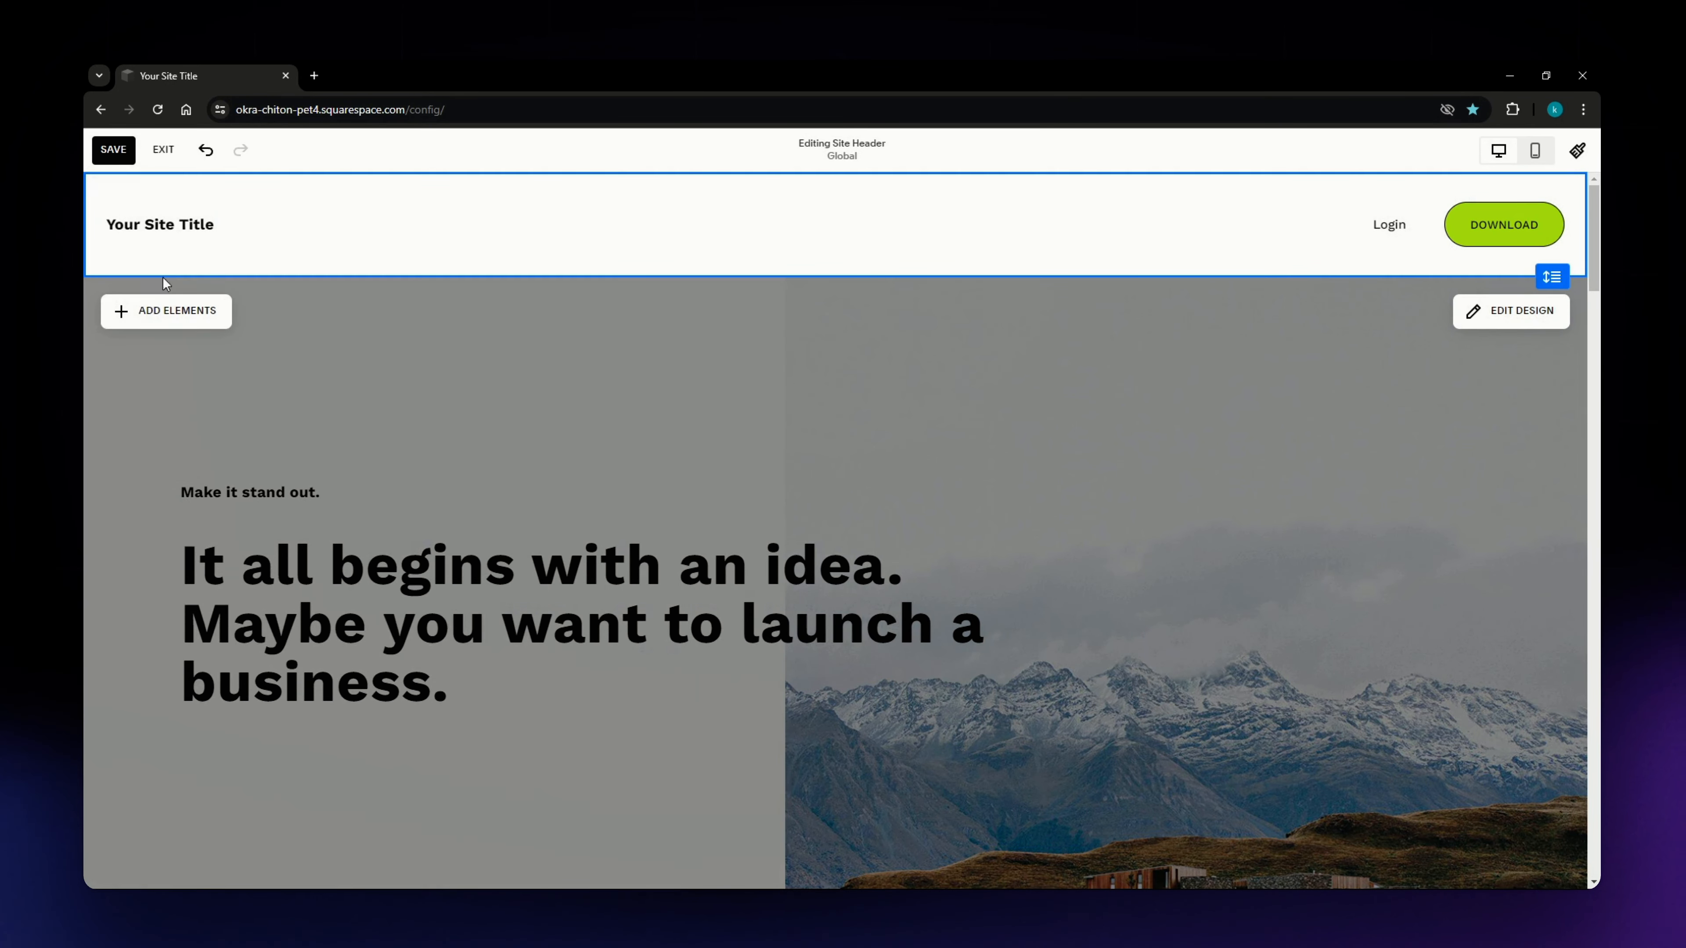
click(161, 312)
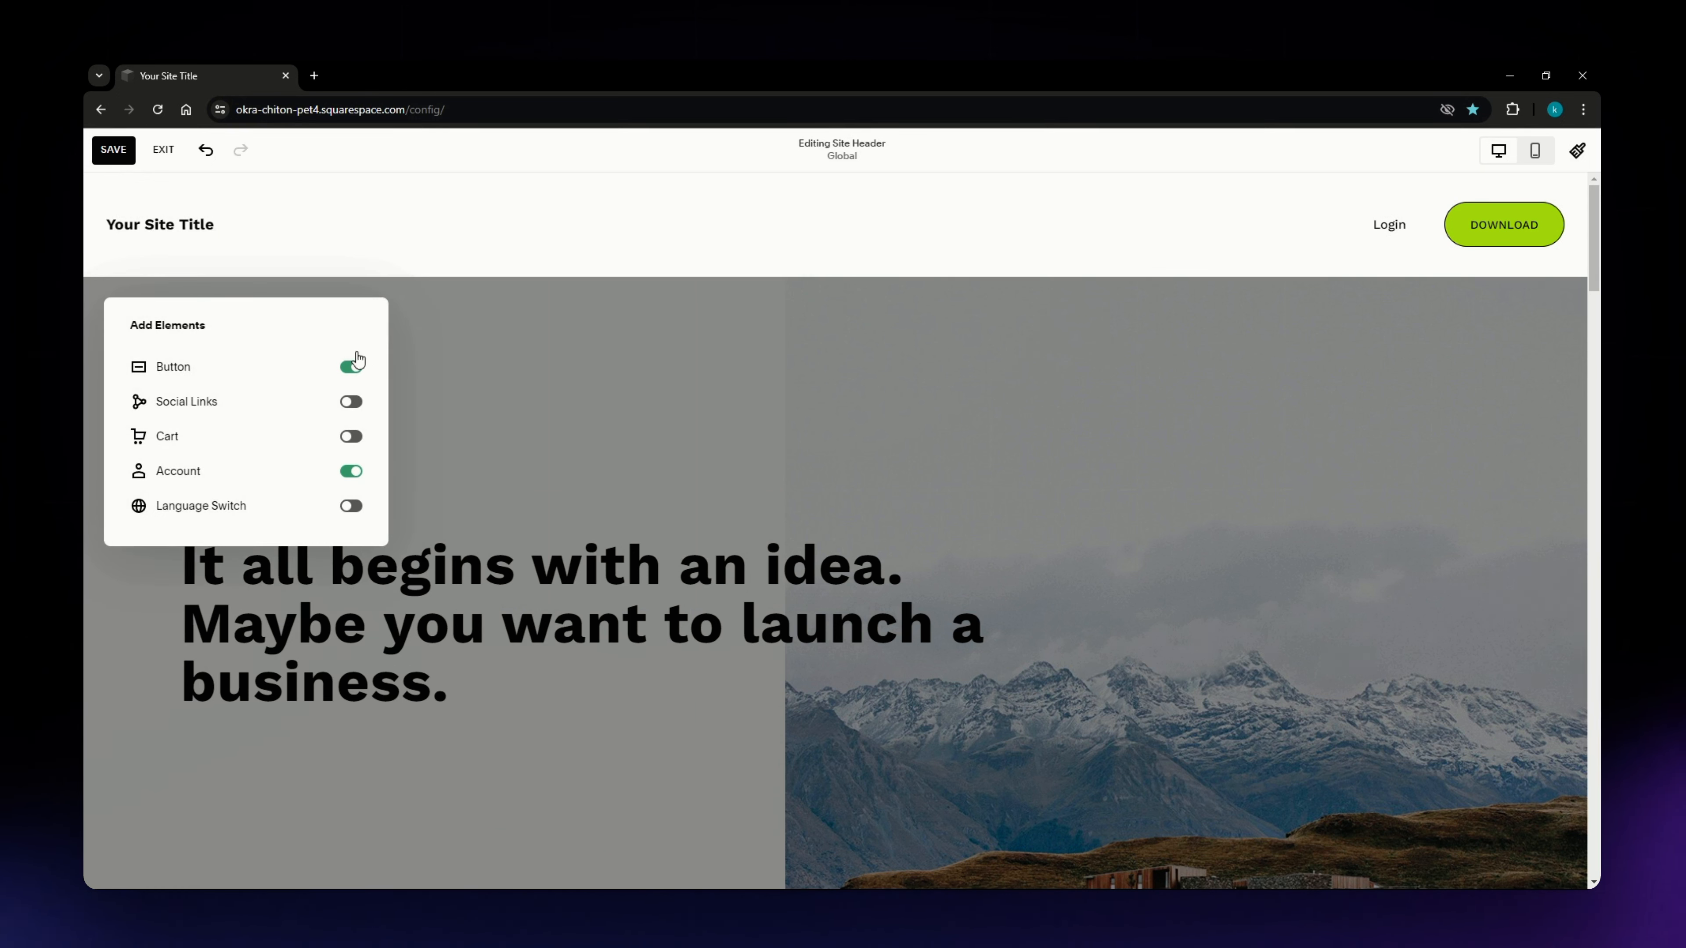
click(351, 402)
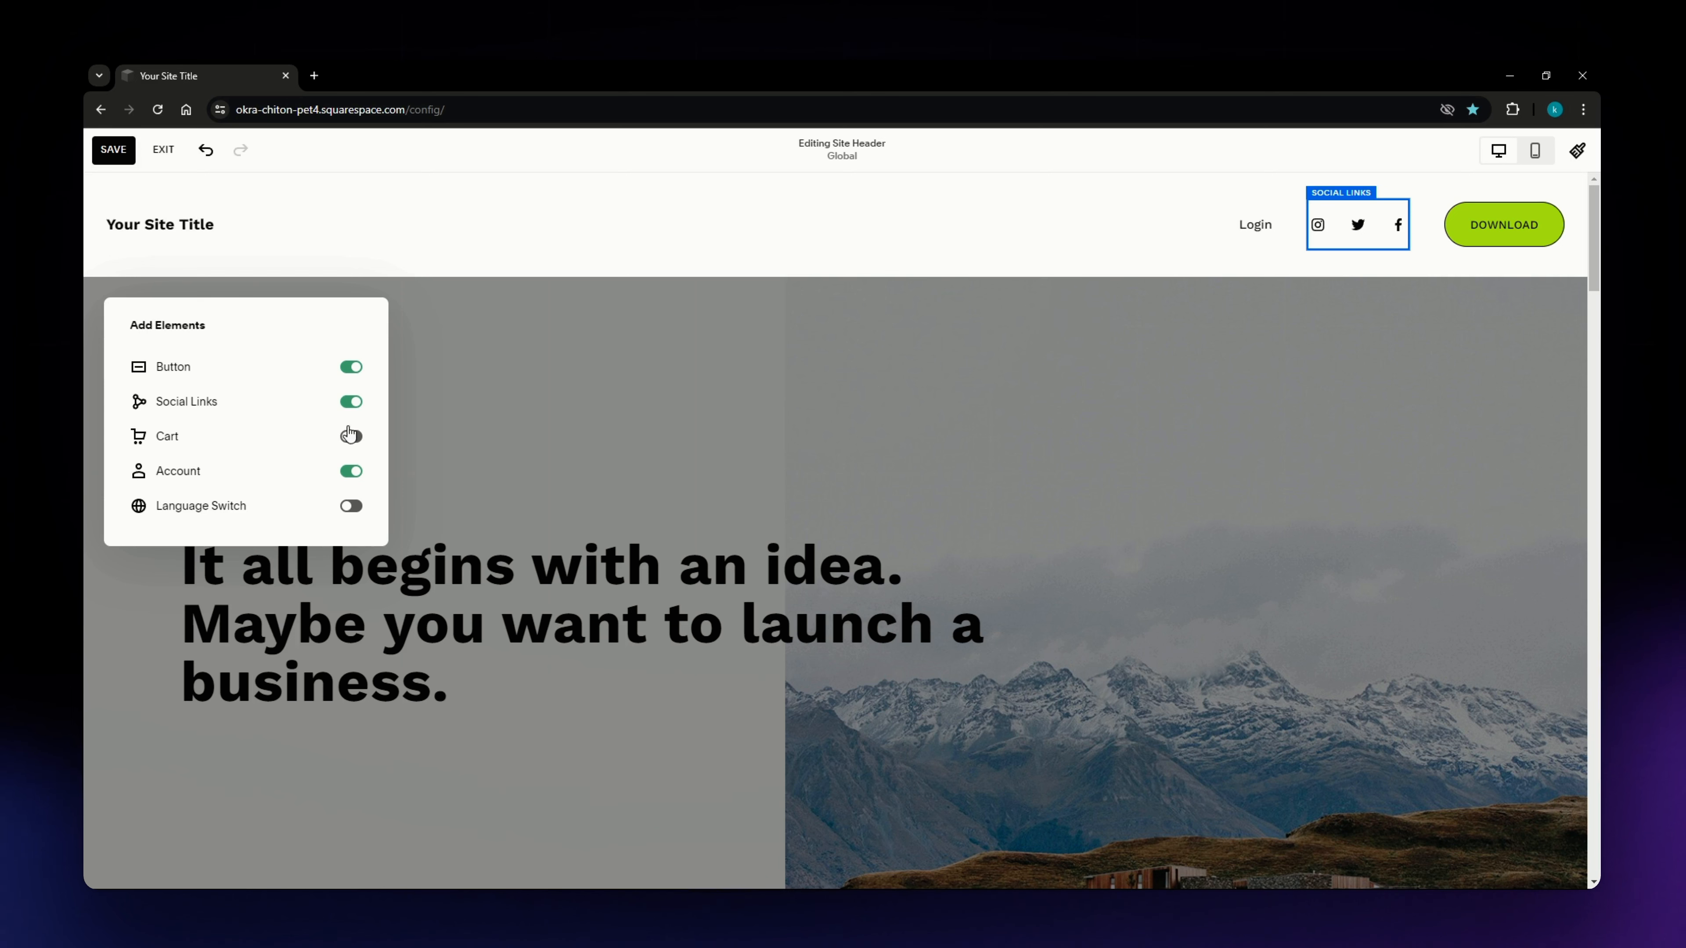
click(351, 403)
click(350, 439)
click(351, 442)
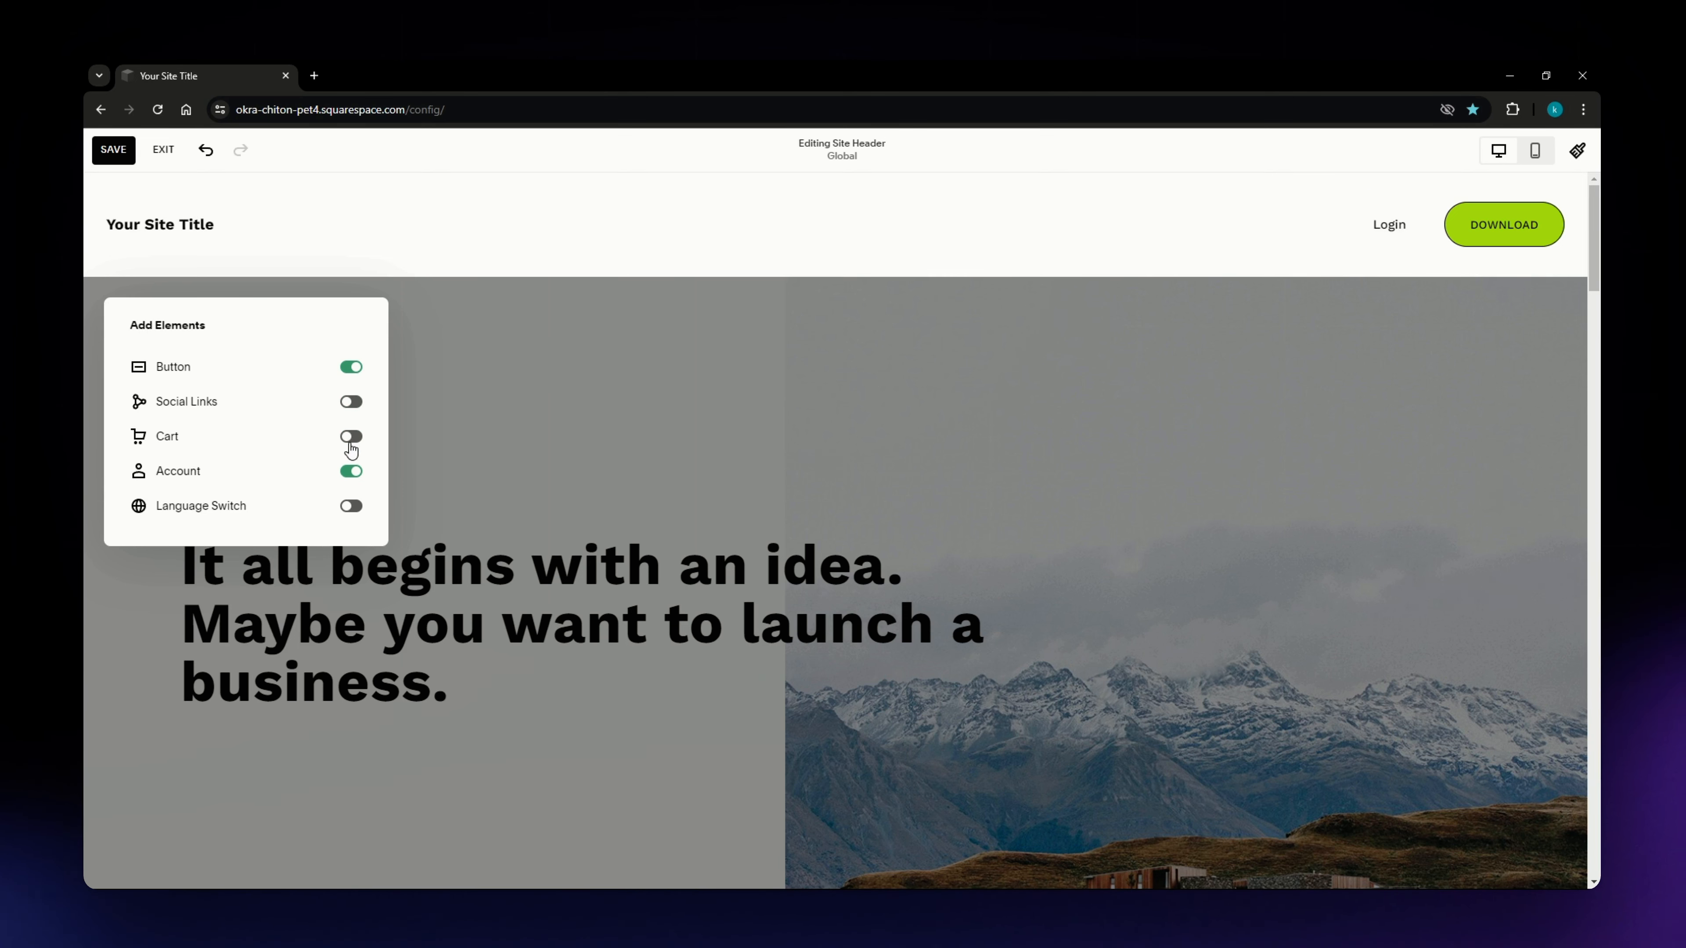
Step: Try to enable the Language Switch element in the site header, dismiss the multilingual site dialog and leave header editing
click(352, 508)
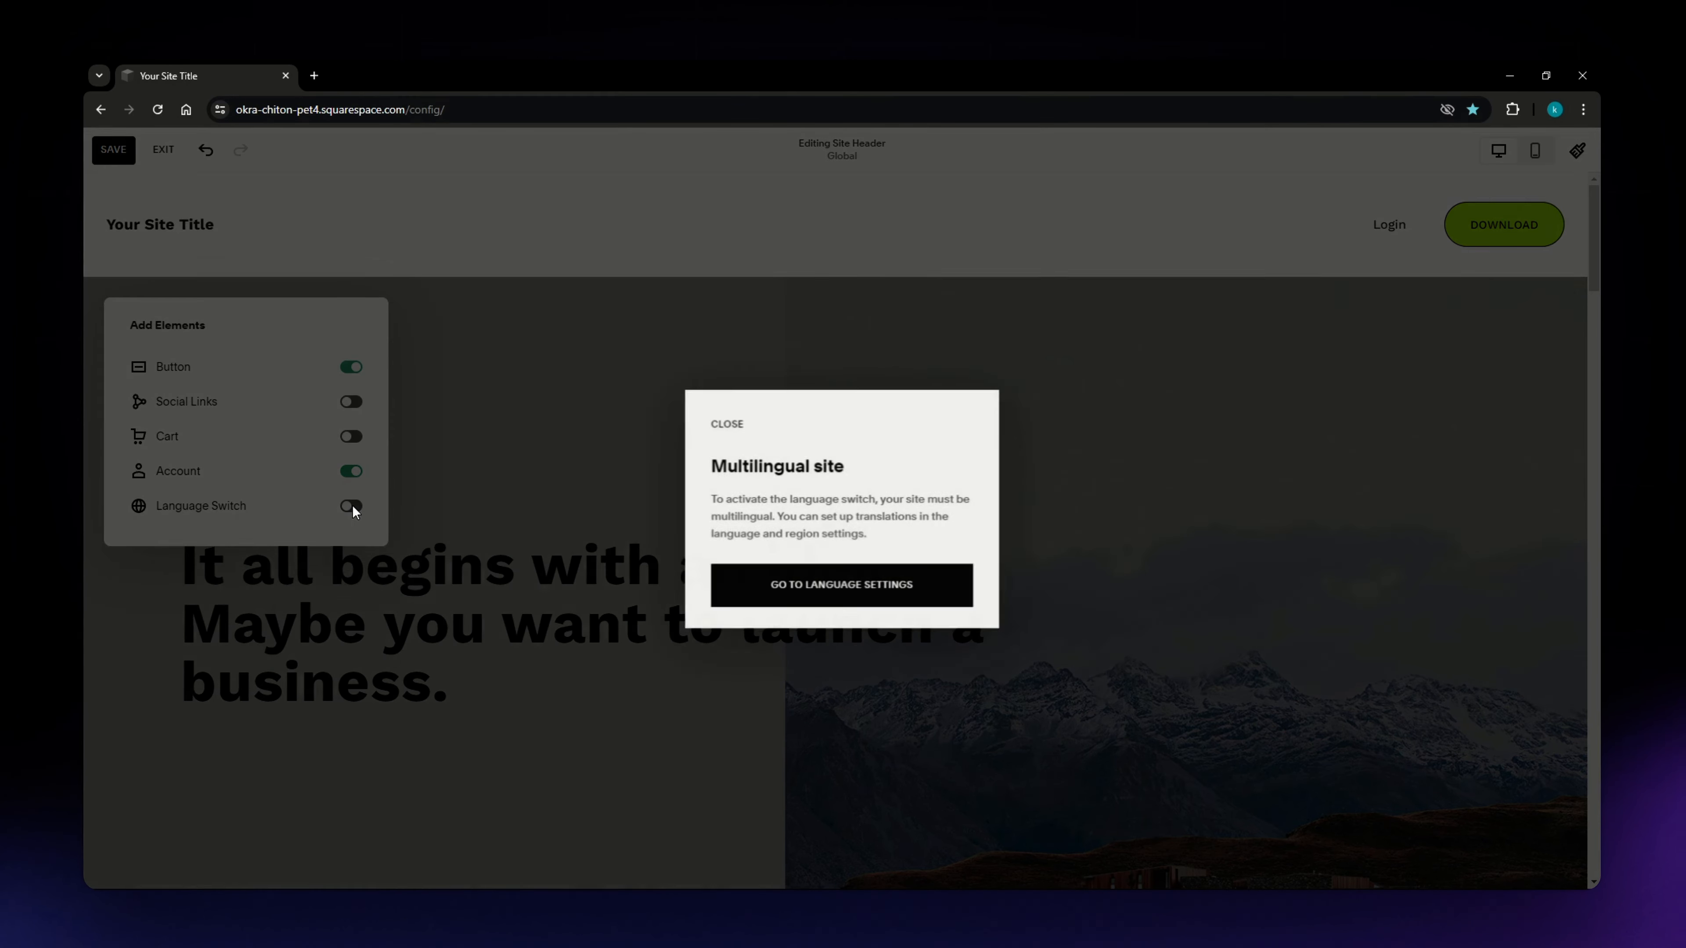
click(738, 425)
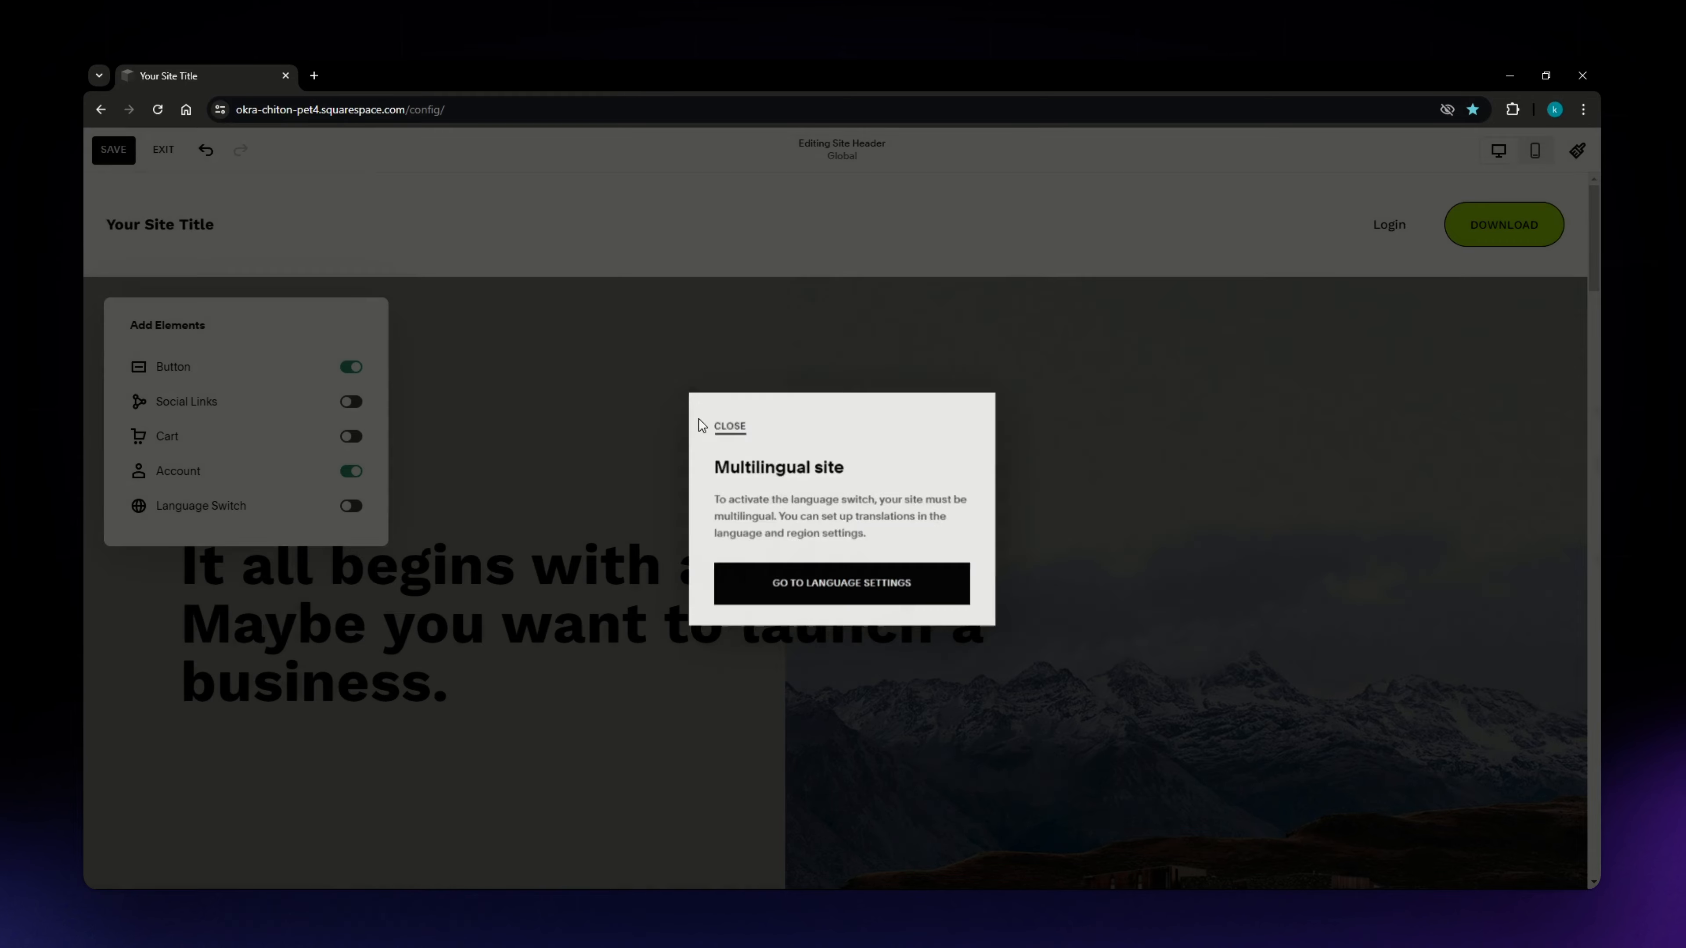
scroll(762, 664, down, 3)
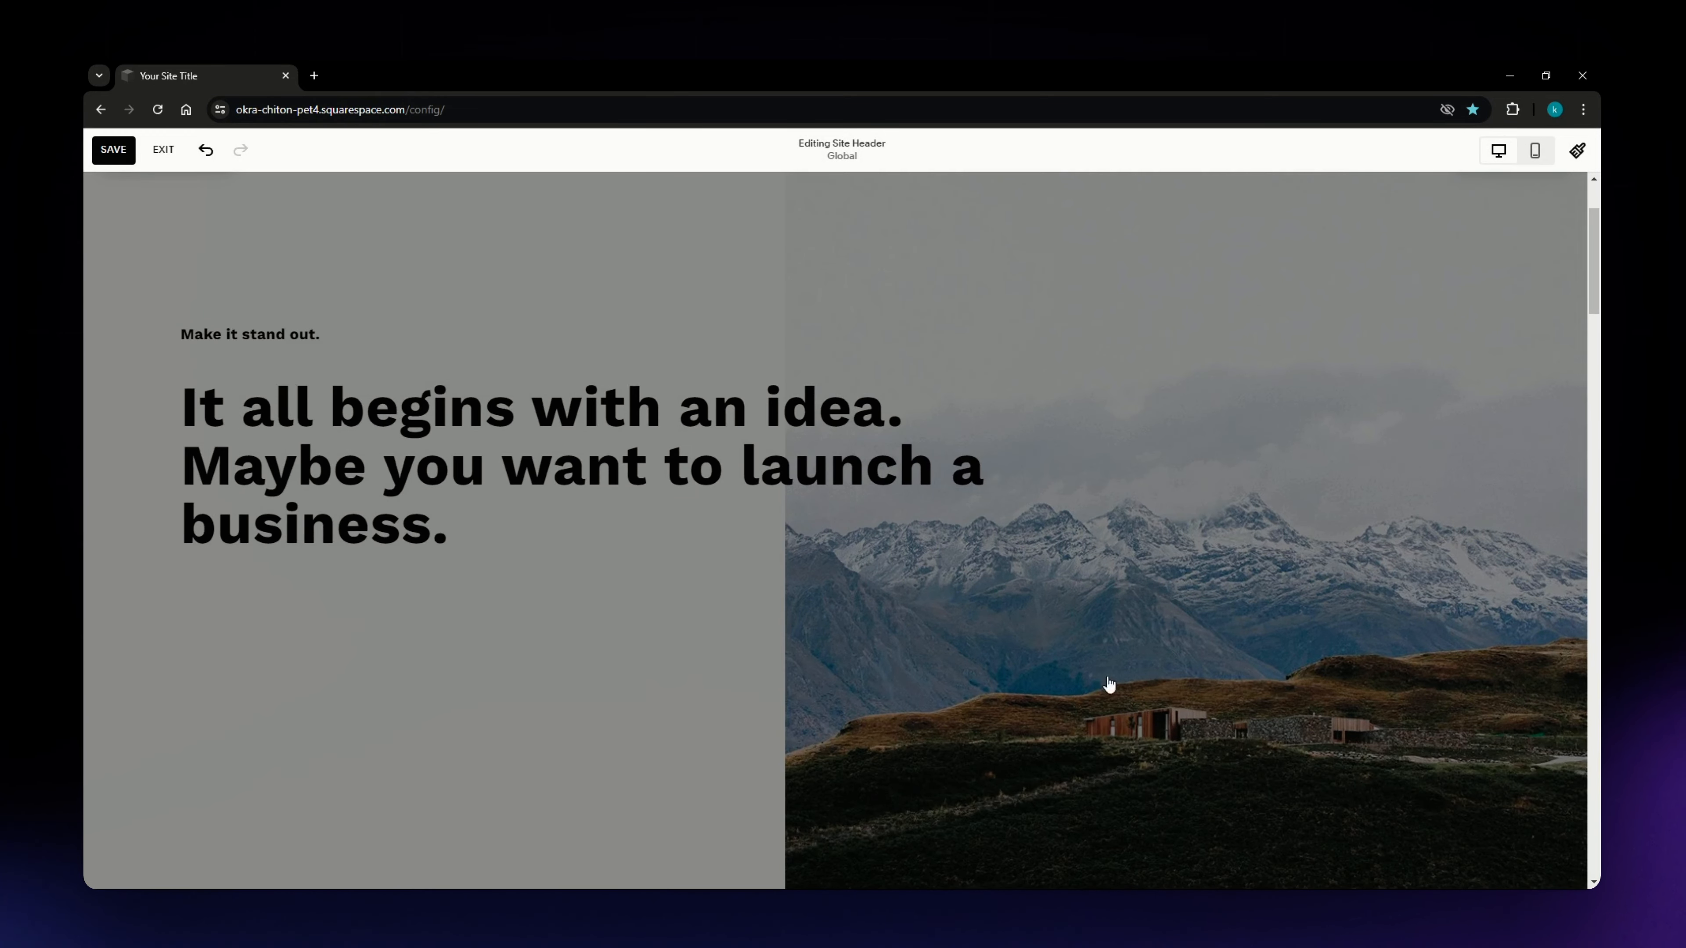
click(1088, 651)
Step: Look through the home page's sections down past the Generate, Edit, Enhance and Collaborate features and return to the site header
scroll(829, 640, down, 5)
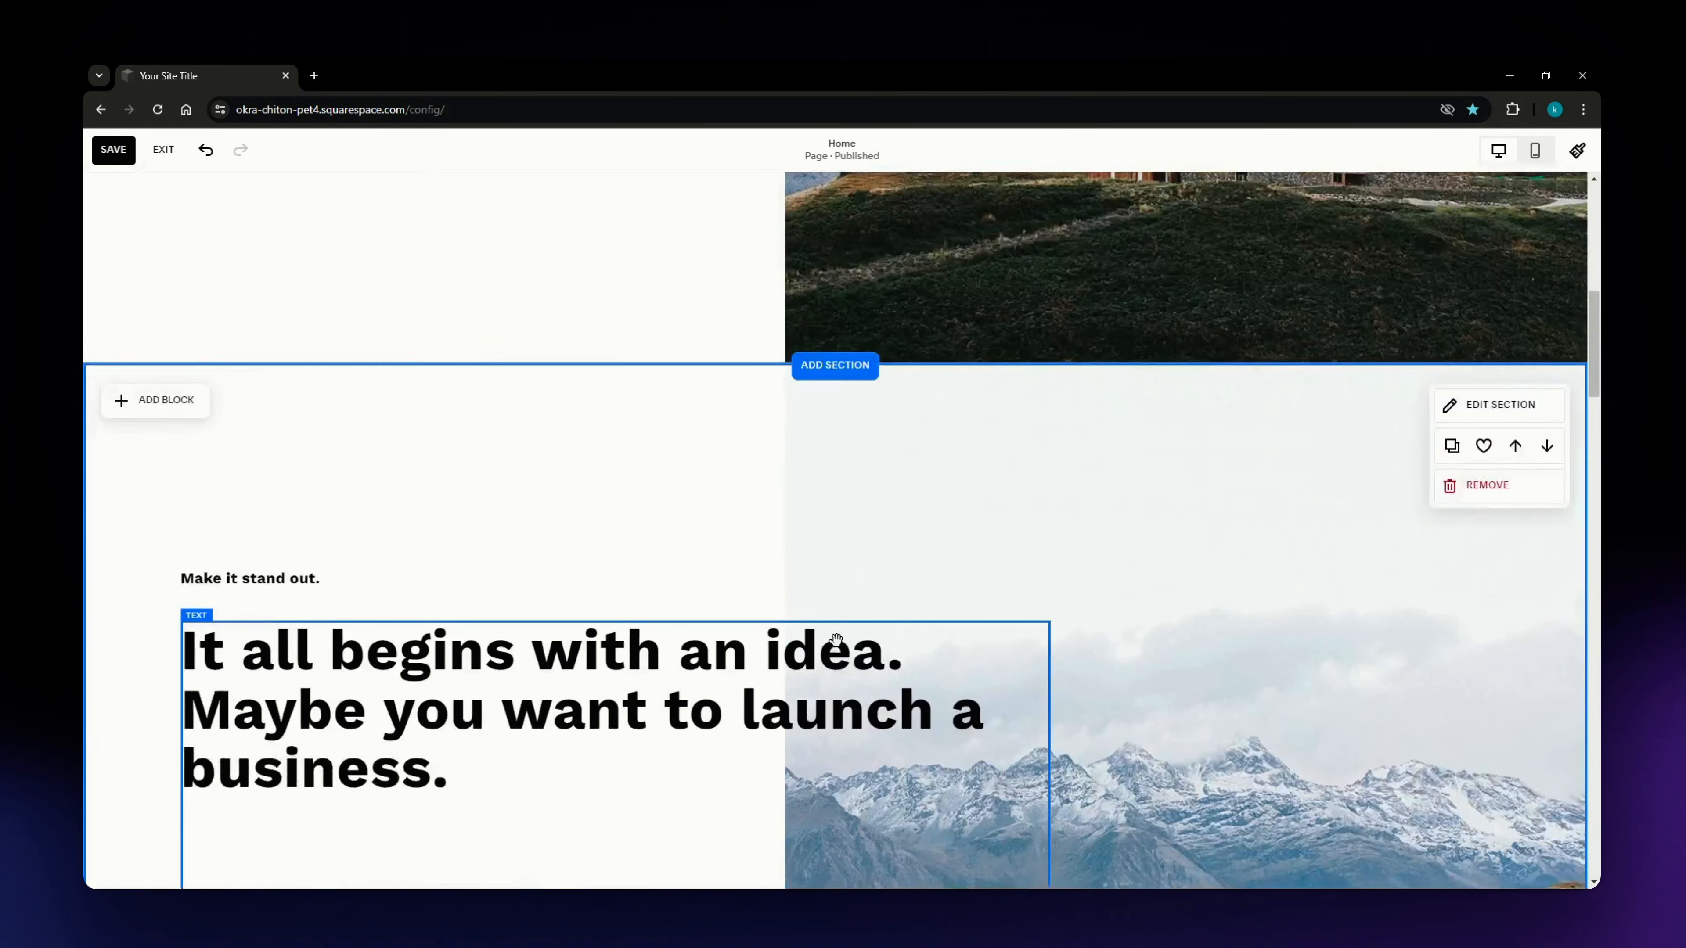
scroll(845, 639, down, 15)
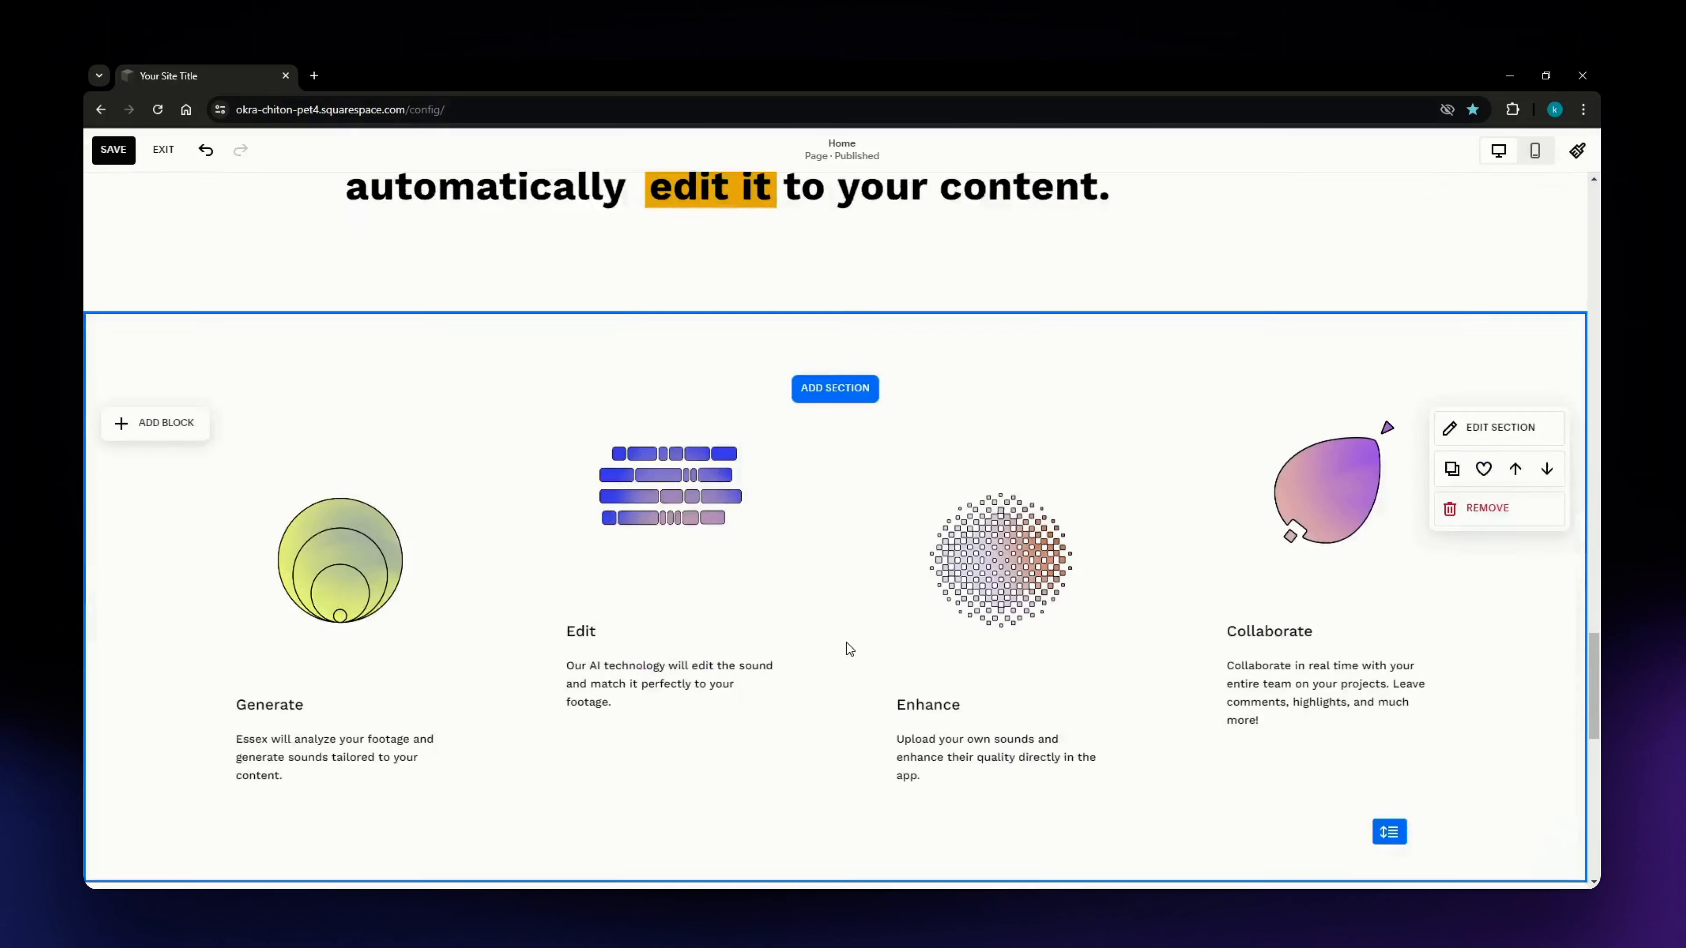
scroll(850, 647, down, 5)
scroll(850, 648, up, 15)
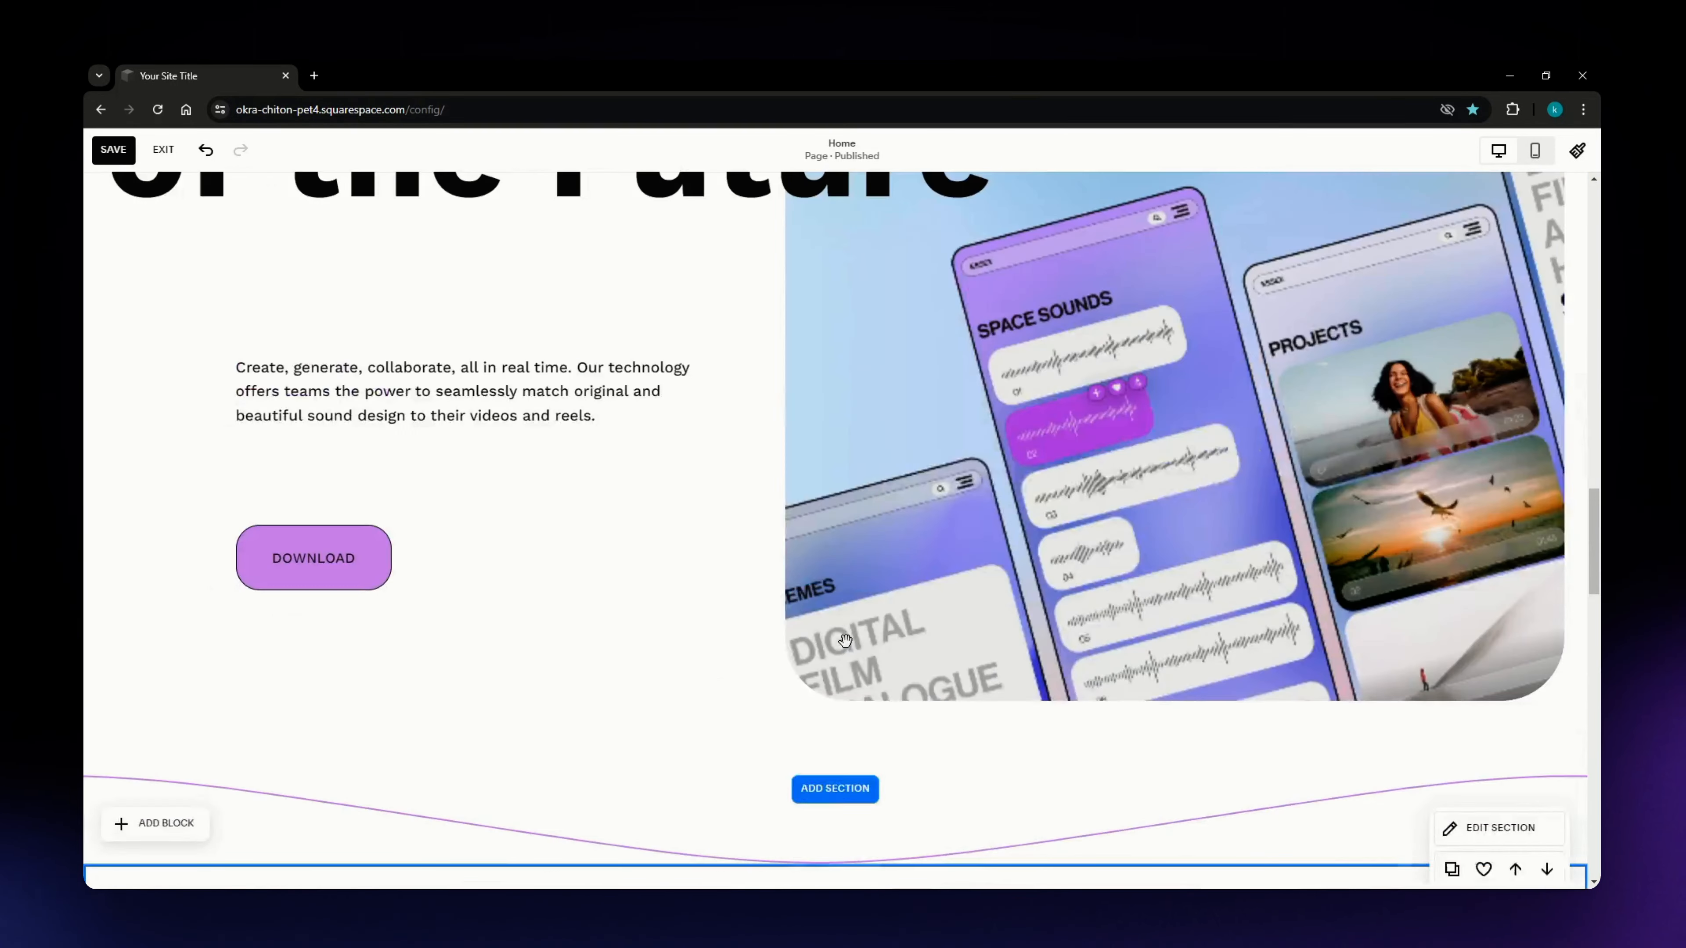
scroll(847, 640, up, 10)
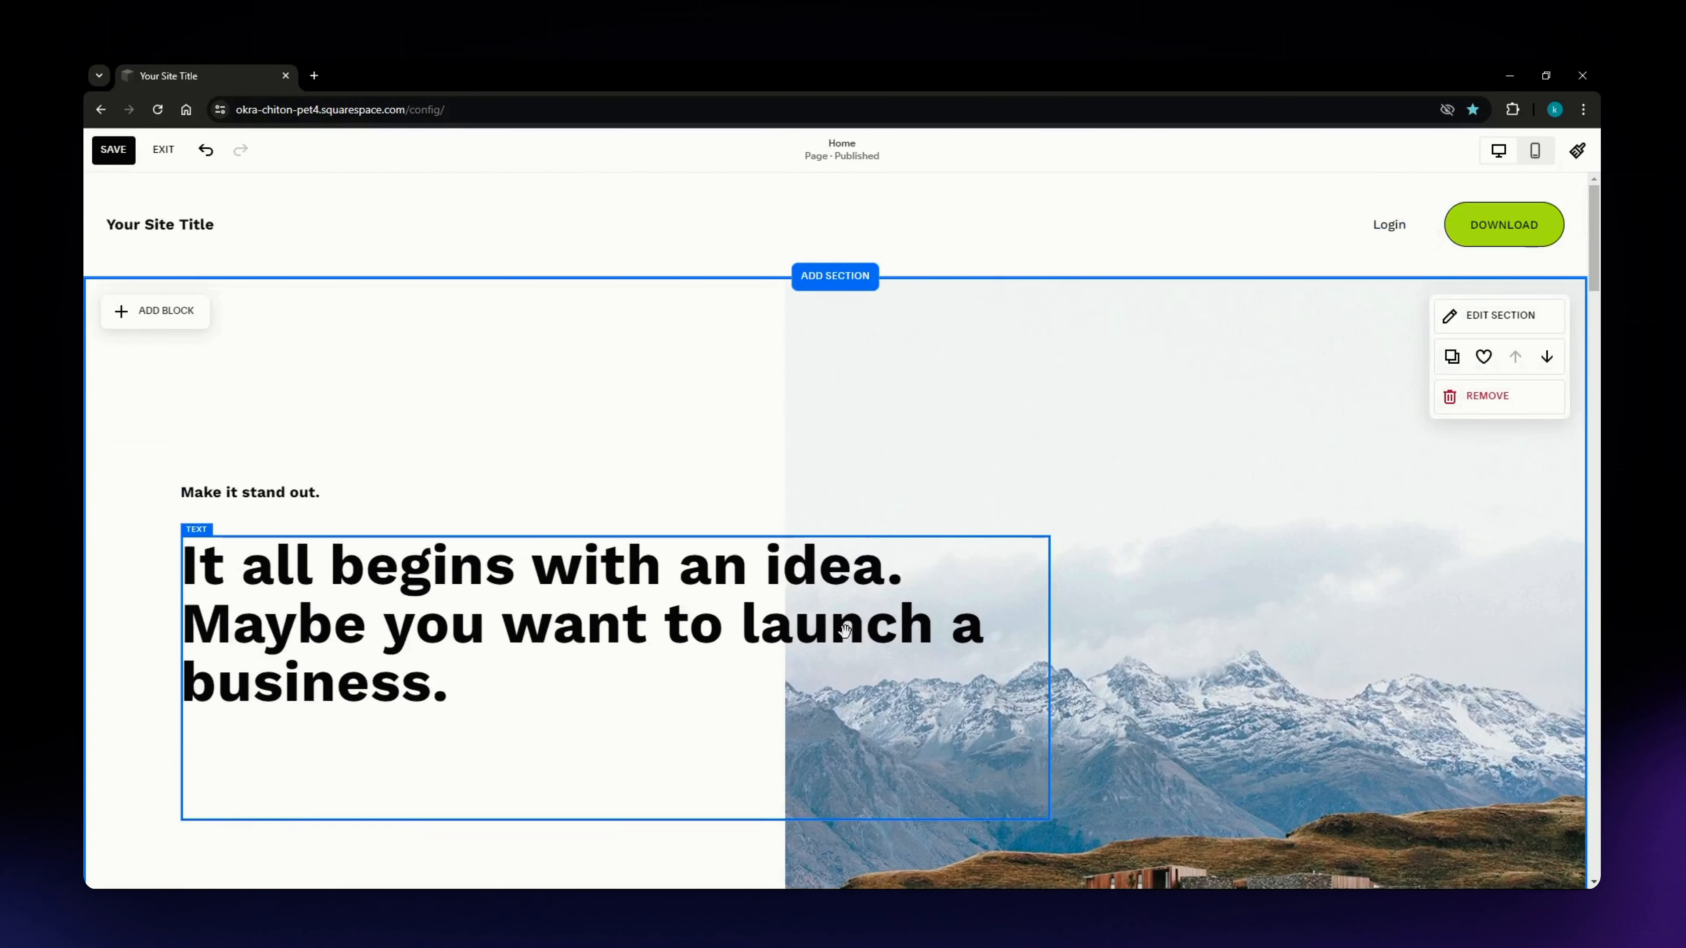